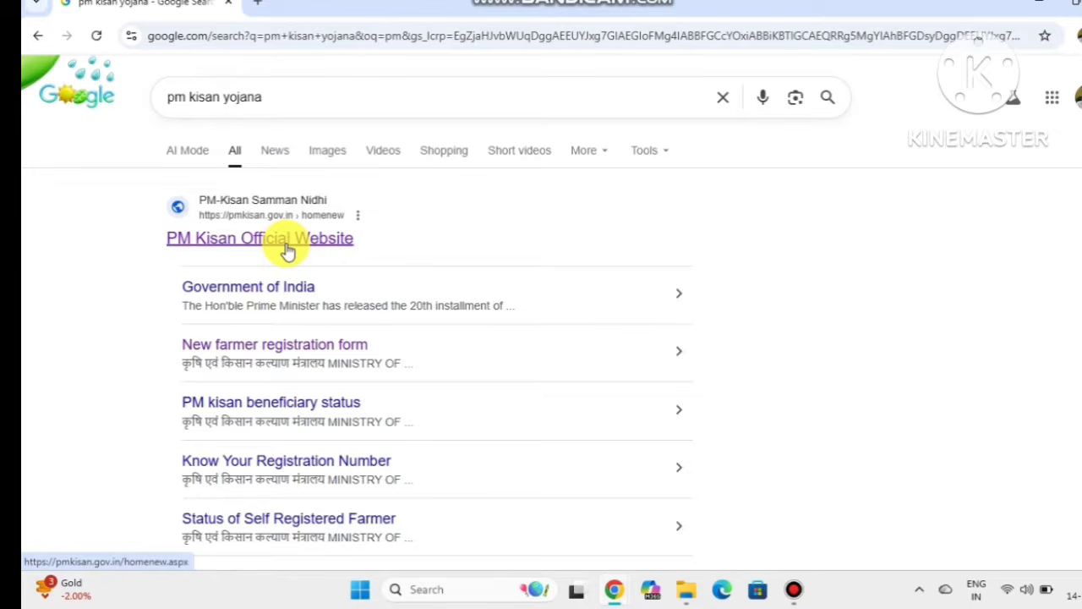
# - Open the PM Kisan Official Website from the Google results for 'pm kisan yojana'
pyautogui.click(286, 244)
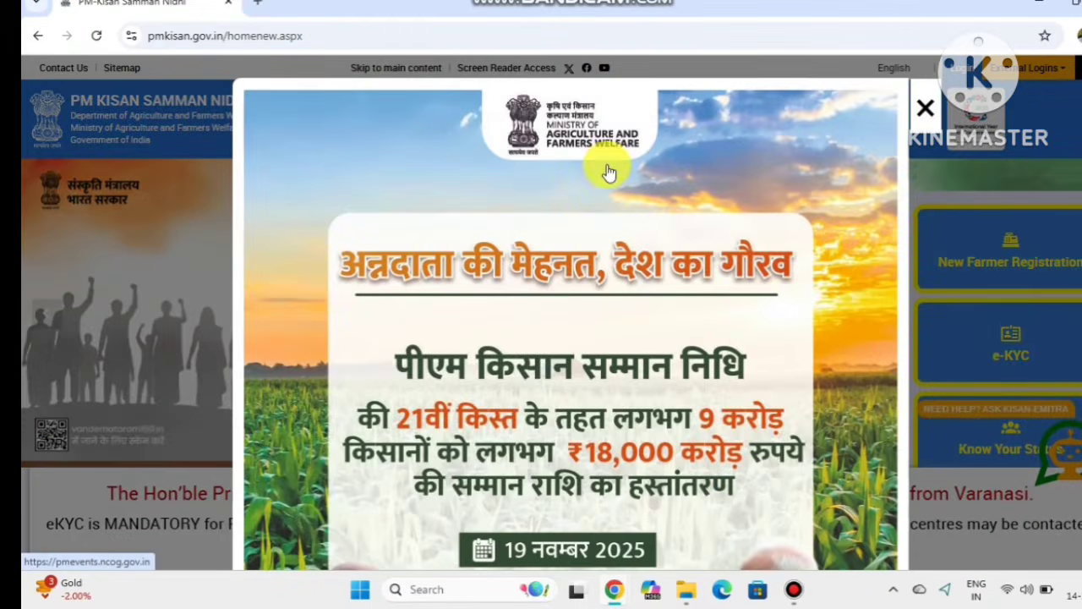
# - Close the 21st-installment popup and open the New Farmer Registration form
pyautogui.click(925, 107)
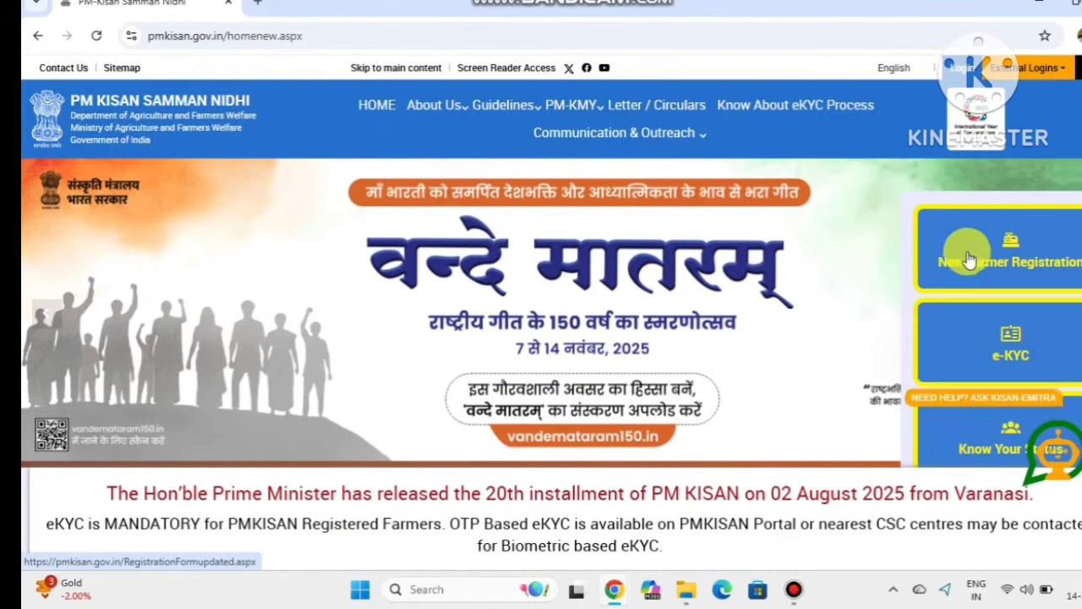
pyautogui.click(1023, 264)
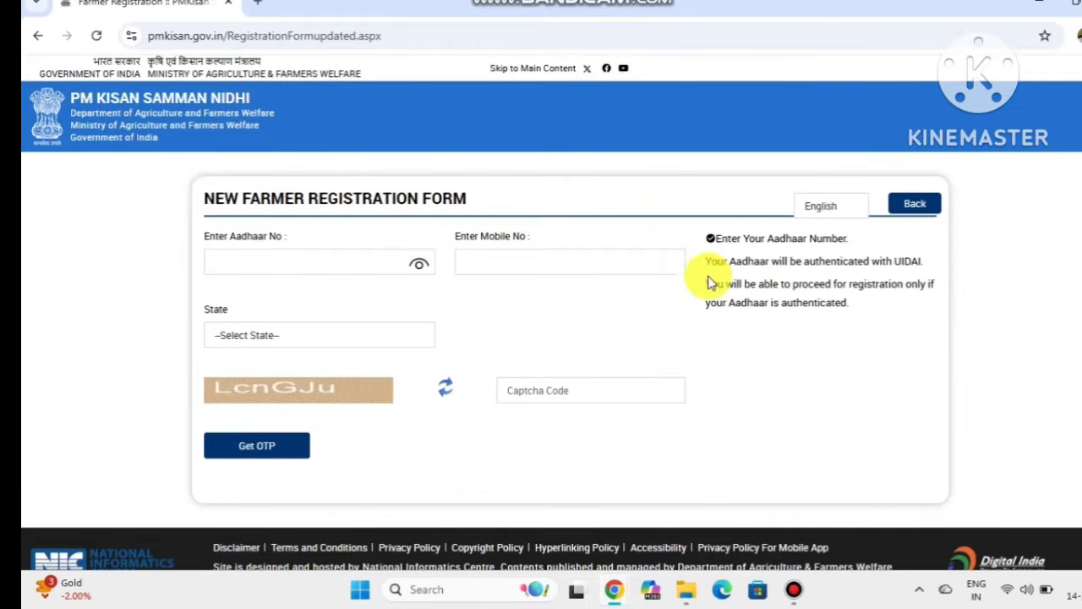
# - Enter the farmer's Aadhaar number, correcting a mistyped first attempt
pyautogui.click(343, 260)
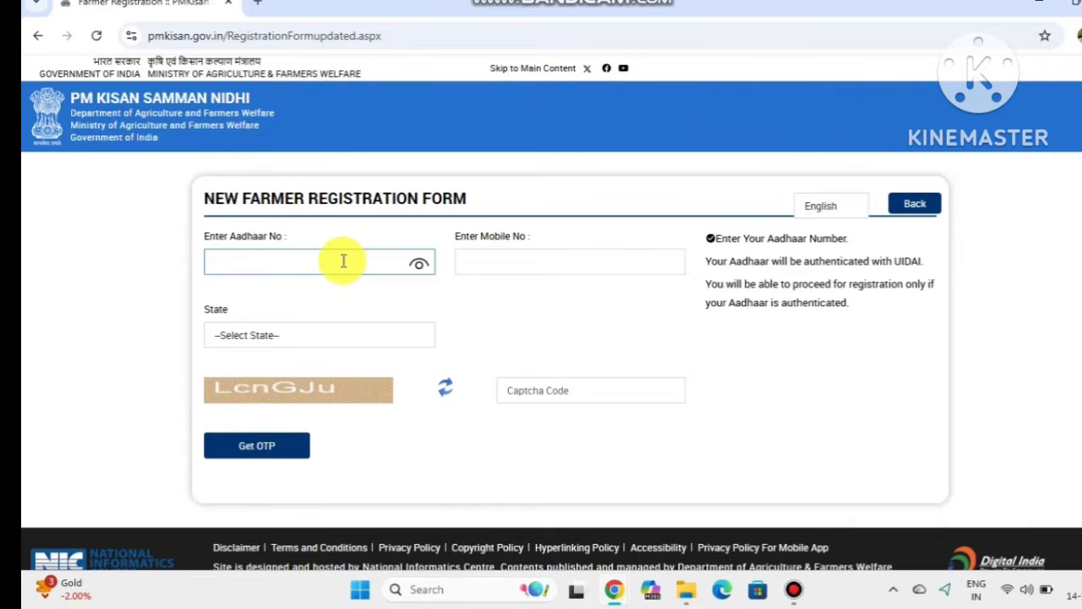
pyautogui.write('•••••••')
pyautogui.press('BackSpace')
pyautogui.press('BackSpace')
pyautogui.press('BackSpace')
pyautogui.press('BackSpace')
pyautogui.press('BackSpace')
pyautogui.press('BackSpace')
pyautogui.press('BackSpace')
pyautogui.write('••••••••••••')
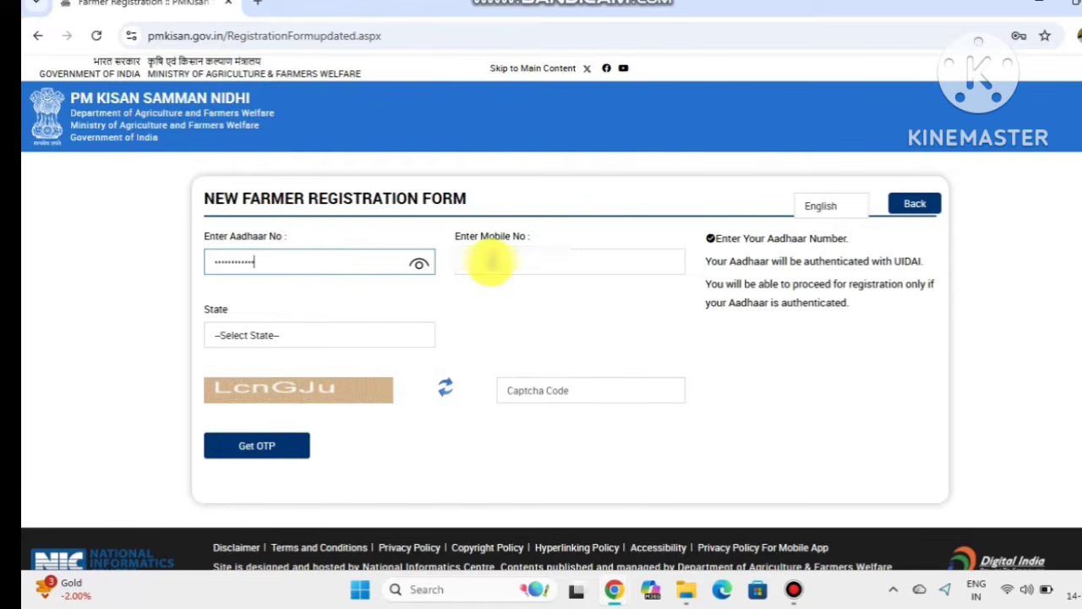
pyautogui.click(491, 263)
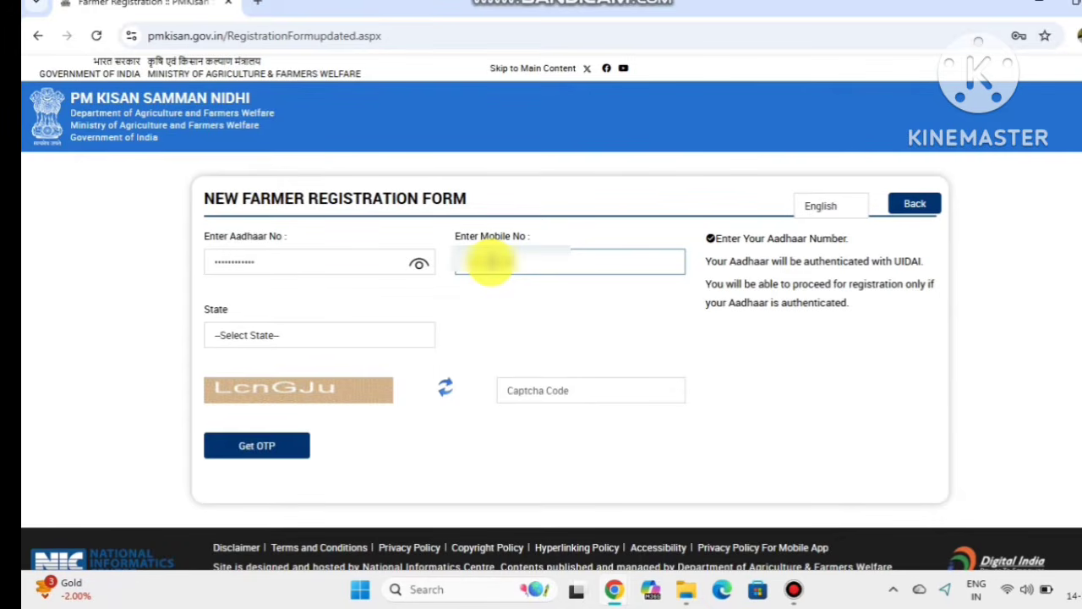
# - Select MAHARASHTRA as the state, enter the captcha, and request the OTP
pyautogui.click(329, 336)
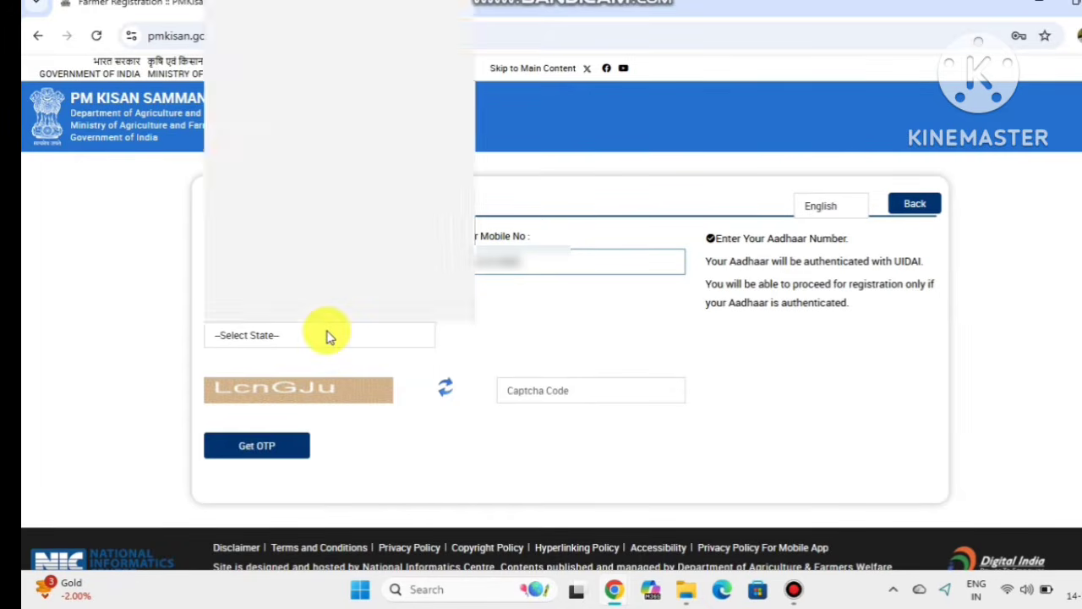
pyautogui.press('Down')
pyautogui.press('Down')
pyautogui.press('Down')
pyautogui.press('Down')
pyautogui.press('Down')
pyautogui.press('Down')
pyautogui.press('Down')
pyautogui.press('Down')
pyautogui.press('Down')
pyautogui.press('Down')
pyautogui.press('Down')
pyautogui.press('Down')
pyautogui.press('Down')
pyautogui.press('Down')
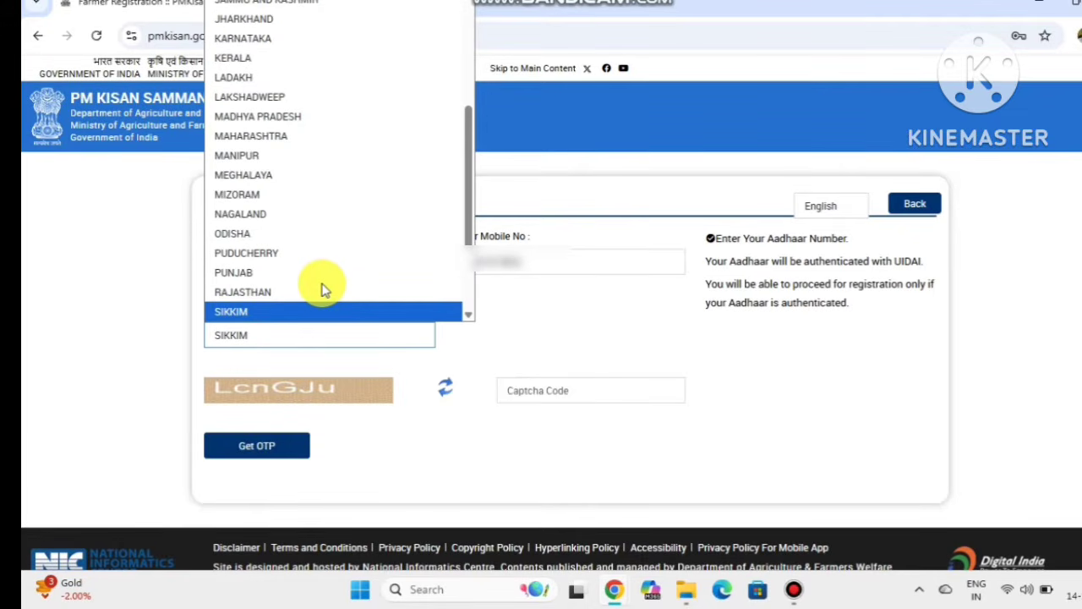
pyautogui.click(295, 136)
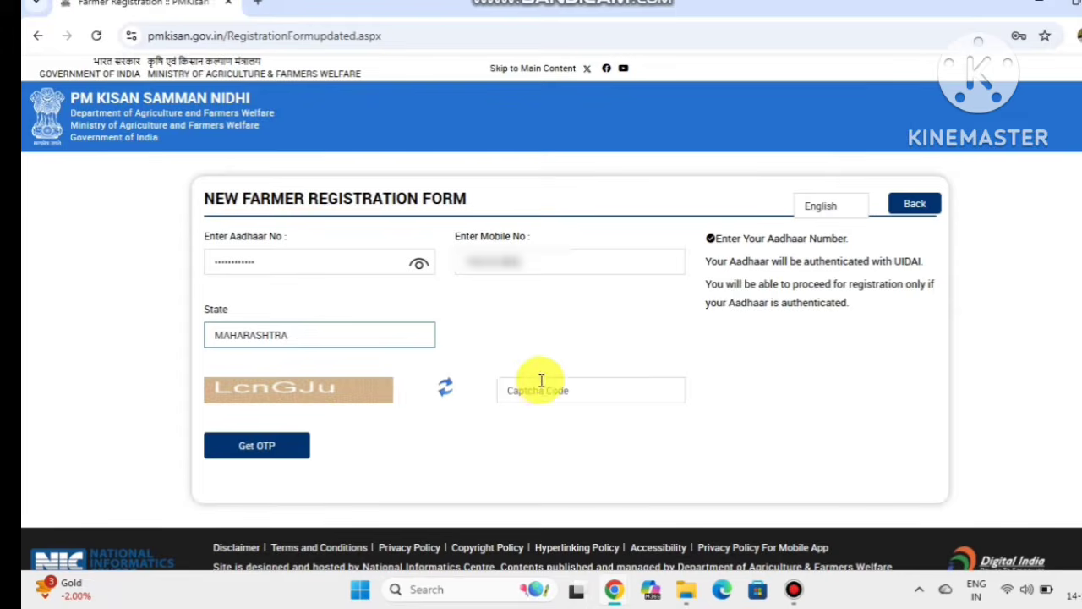
pyautogui.click(541, 390)
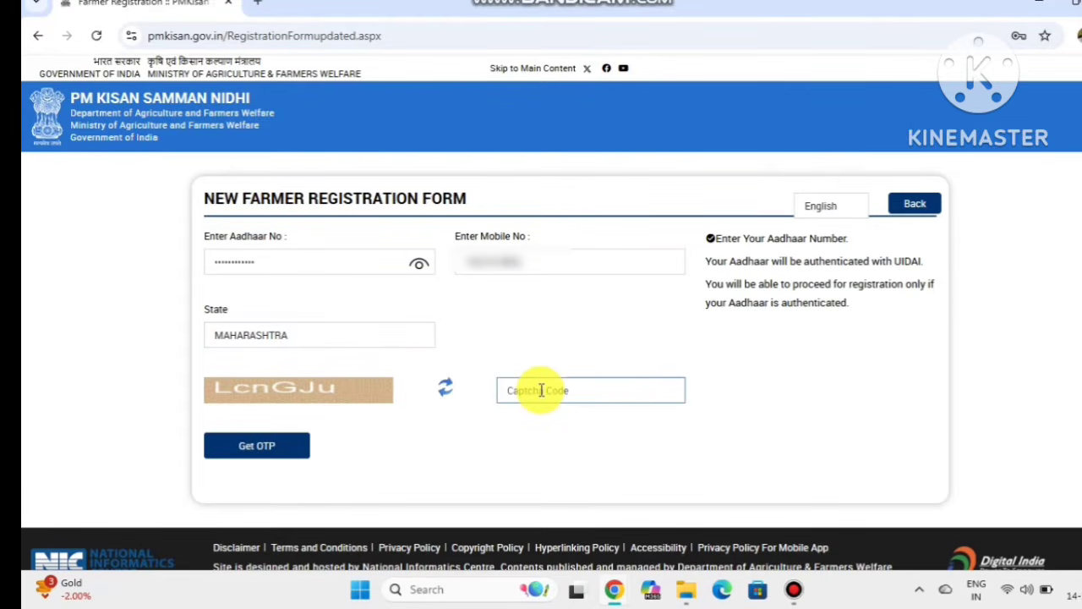
pyautogui.write('Lc')
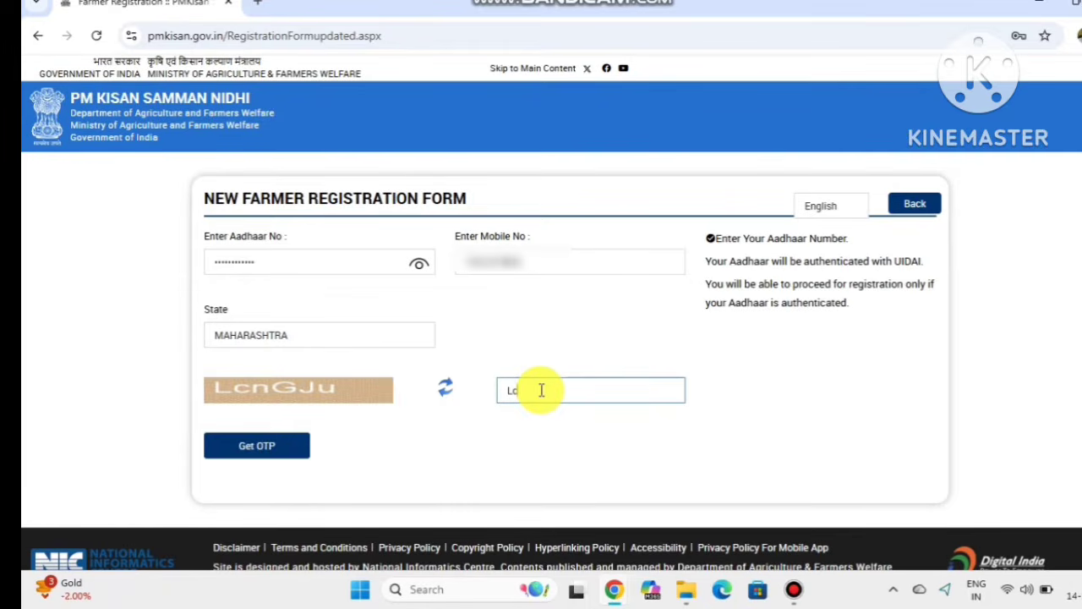
pyautogui.write('nGJu')
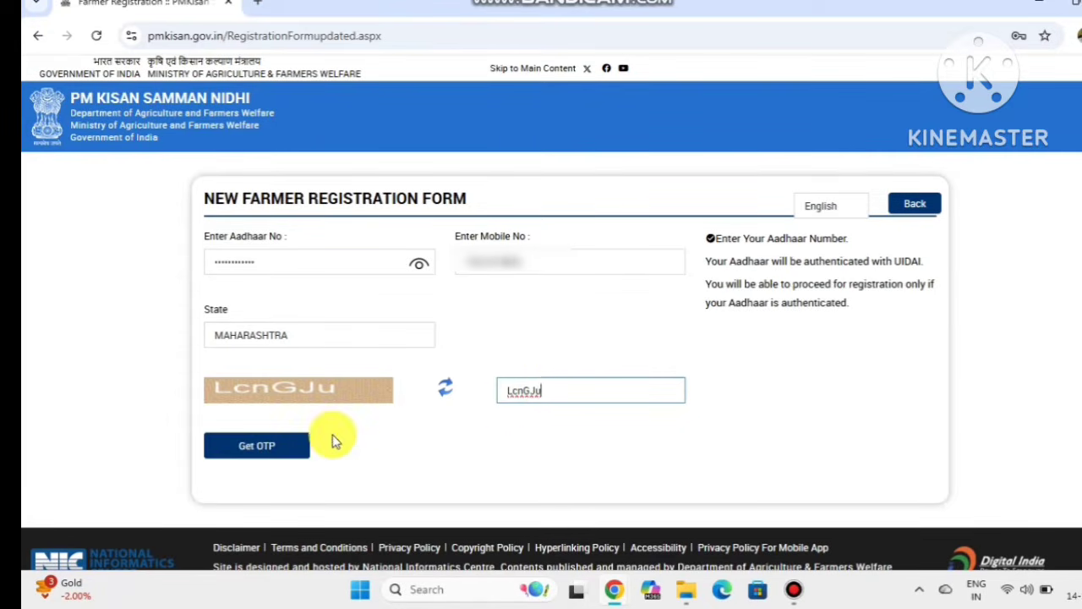
pyautogui.click(273, 448)
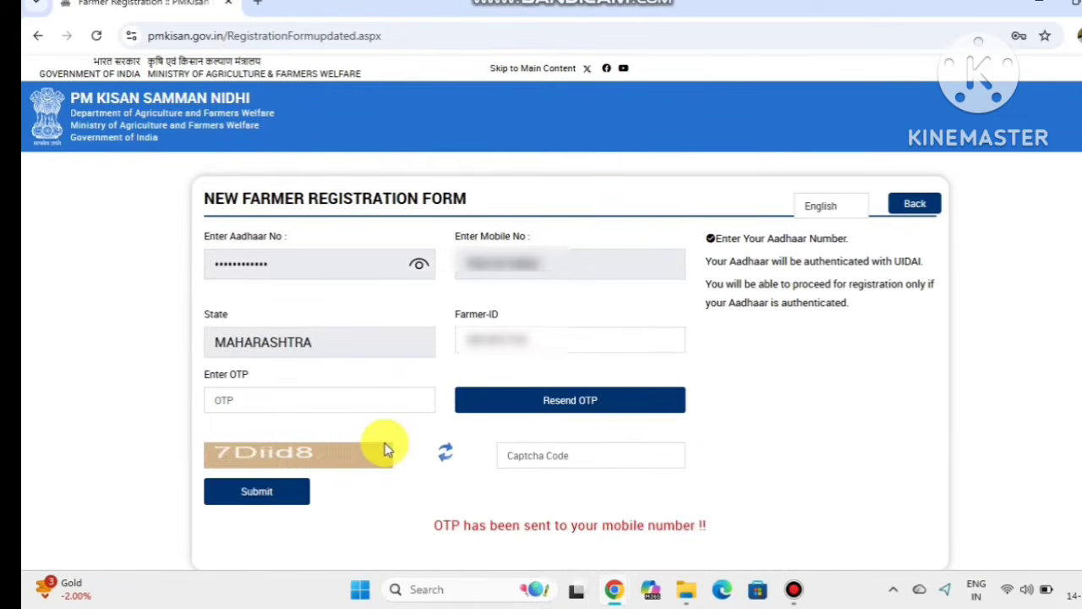
# - Enter the received OTP and the new captcha code, then submit them for verification
pyautogui.click(321, 400)
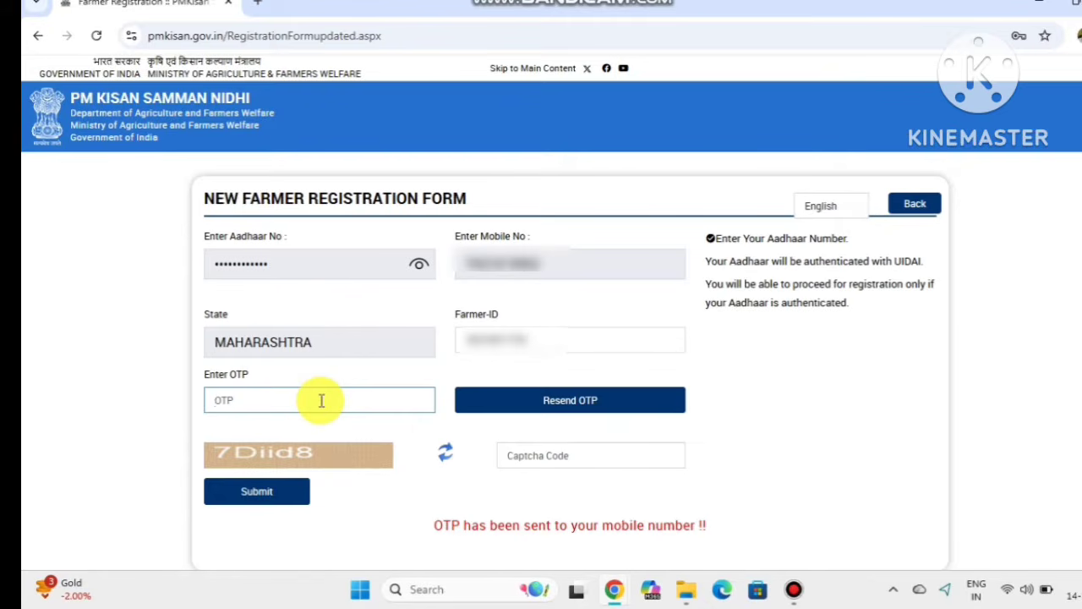
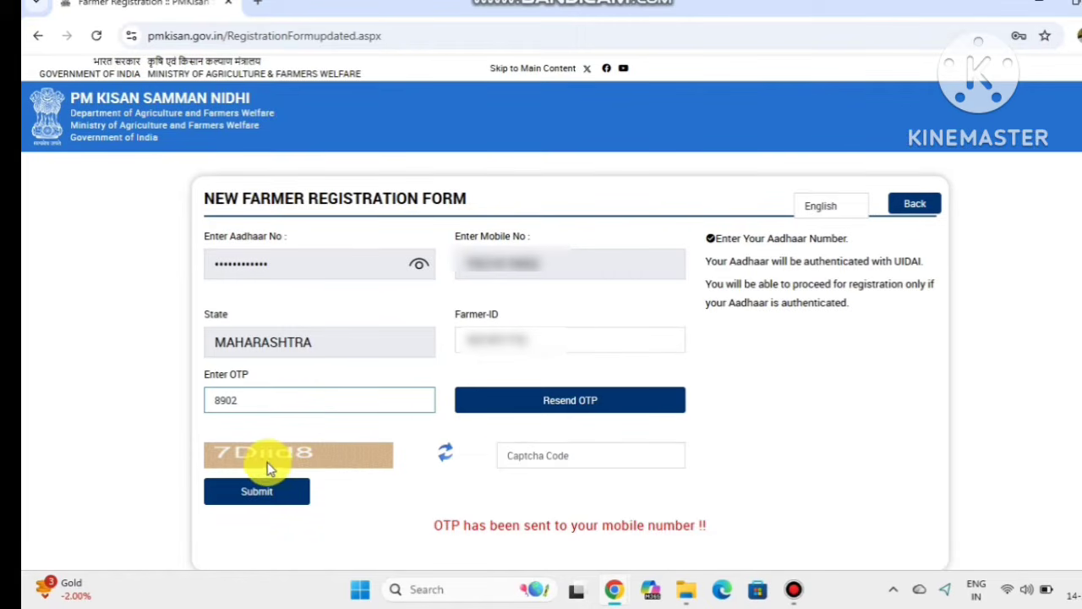
pyautogui.click(542, 457)
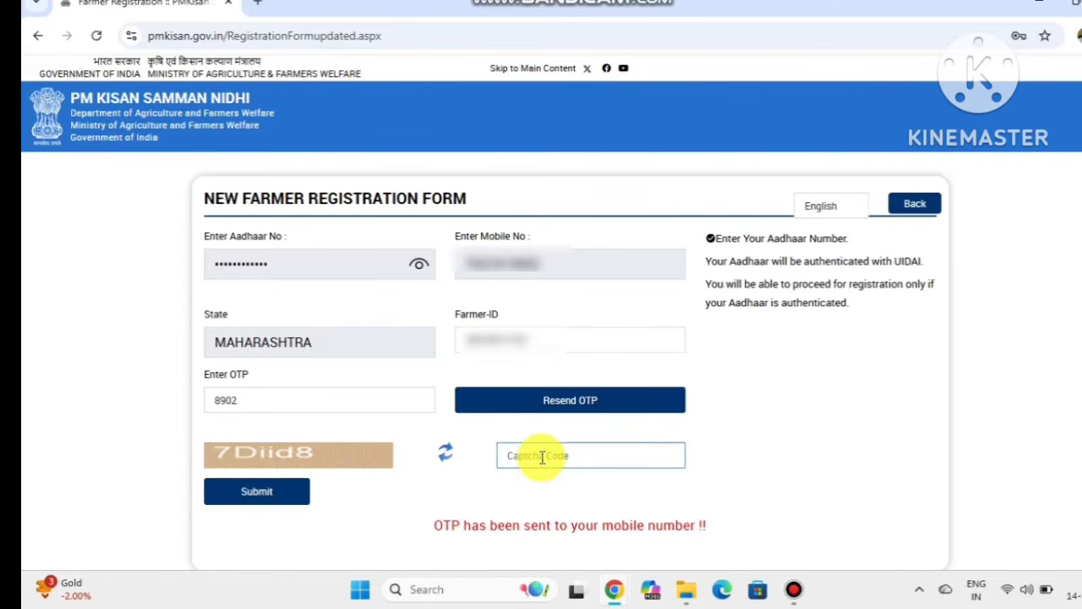
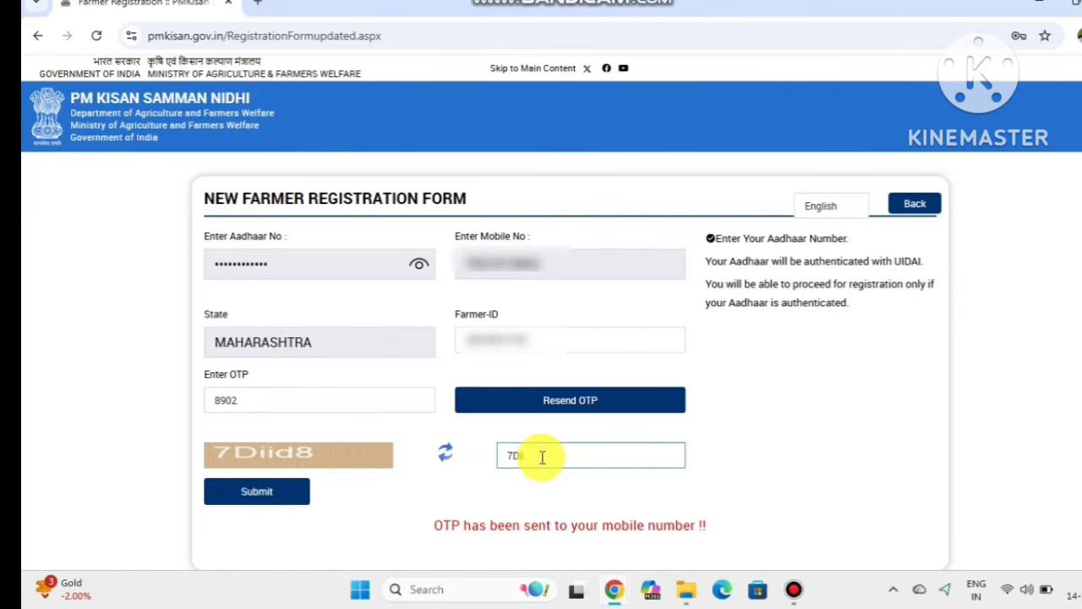
pyautogui.click(359, 522)
pyautogui.scroll(-1, 360, 522)
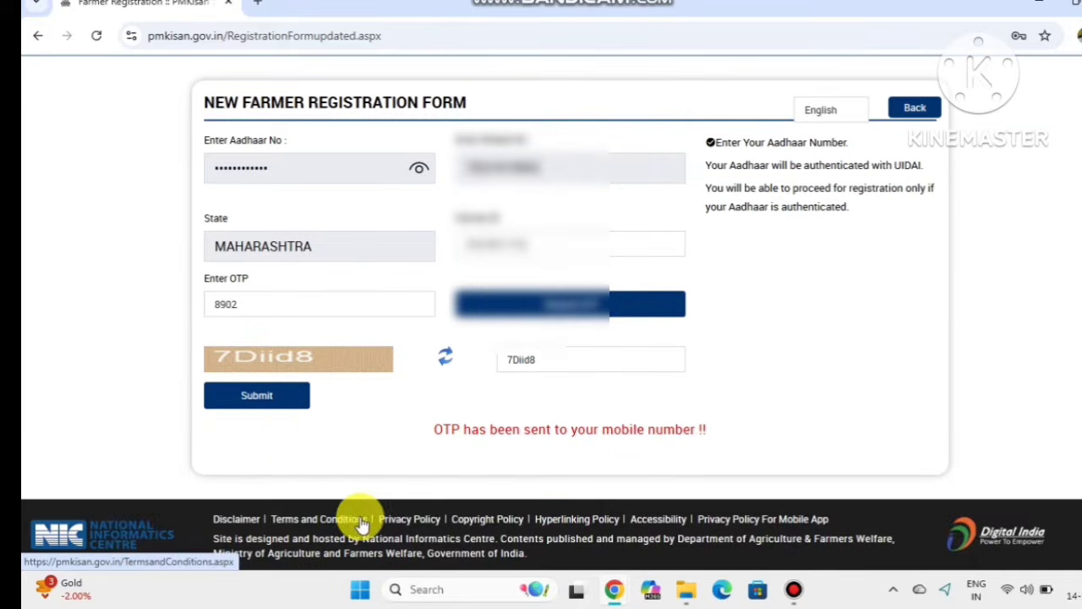
pyautogui.click(265, 395)
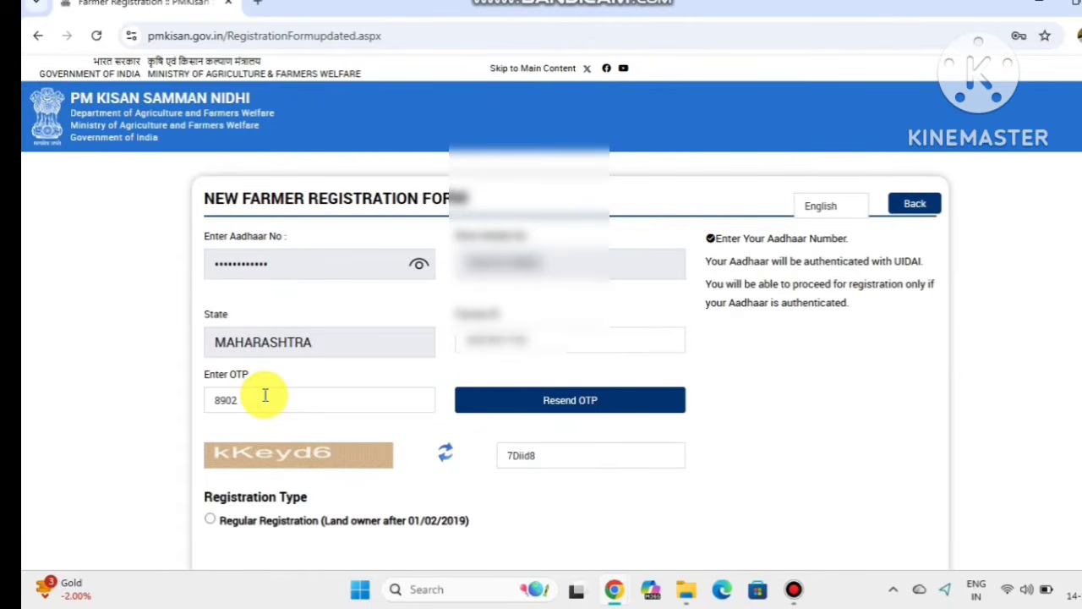
# - Choose Regular Registration as the registration type and acknowledge the eligibility alert
pyautogui.click(264, 395)
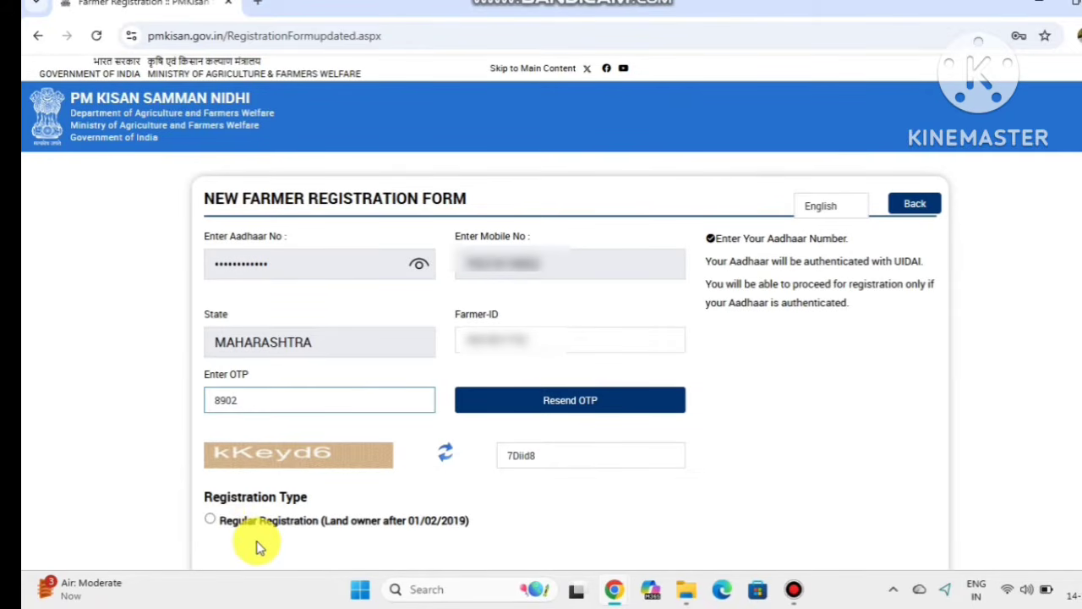
pyautogui.scroll(-2, 260, 547)
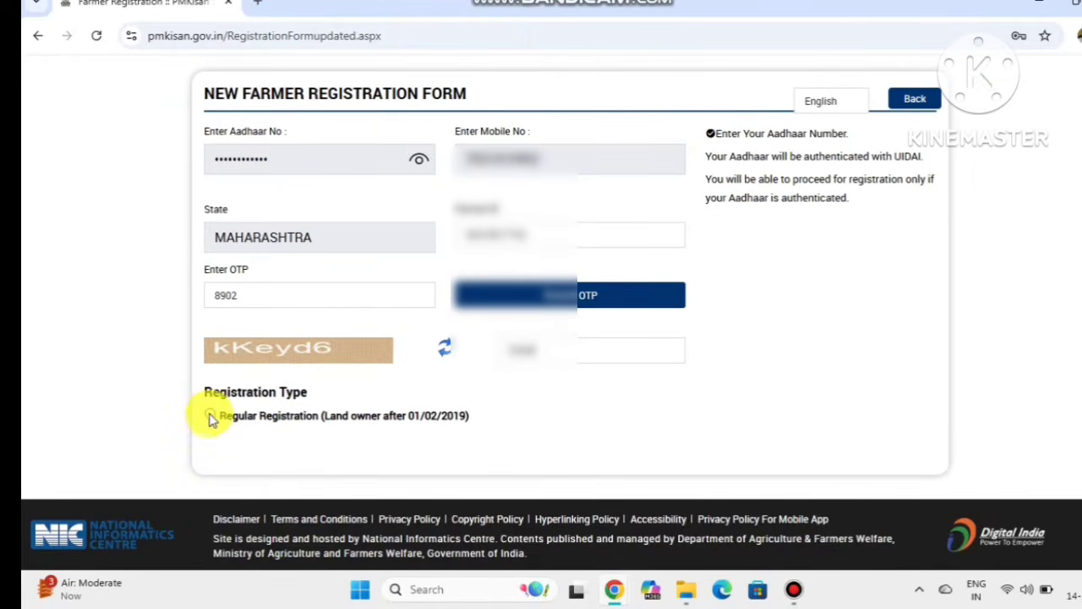
pyautogui.click(210, 417)
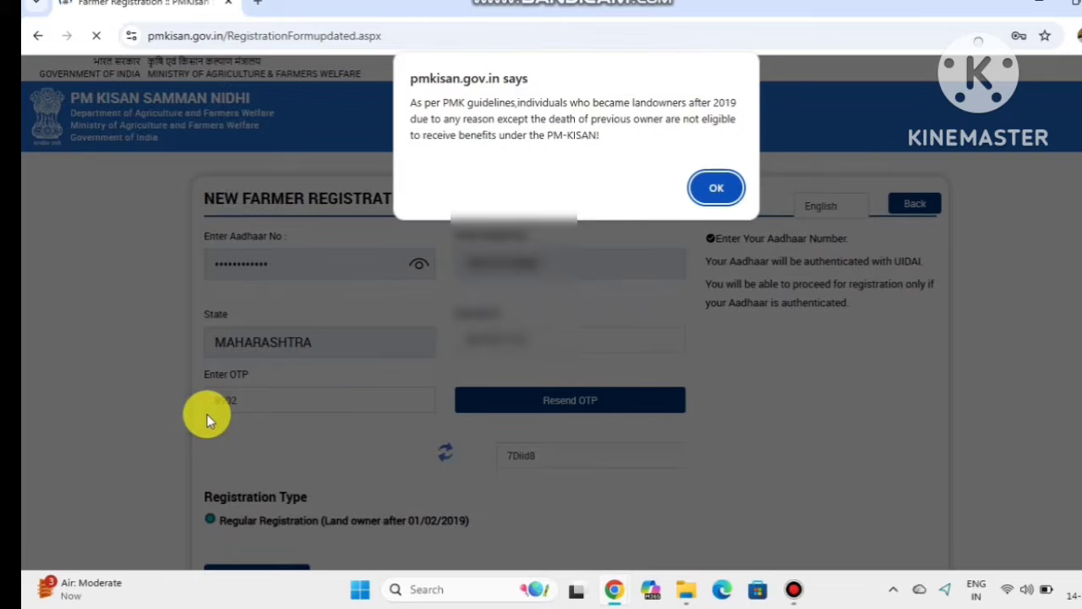
pyautogui.click(716, 188)
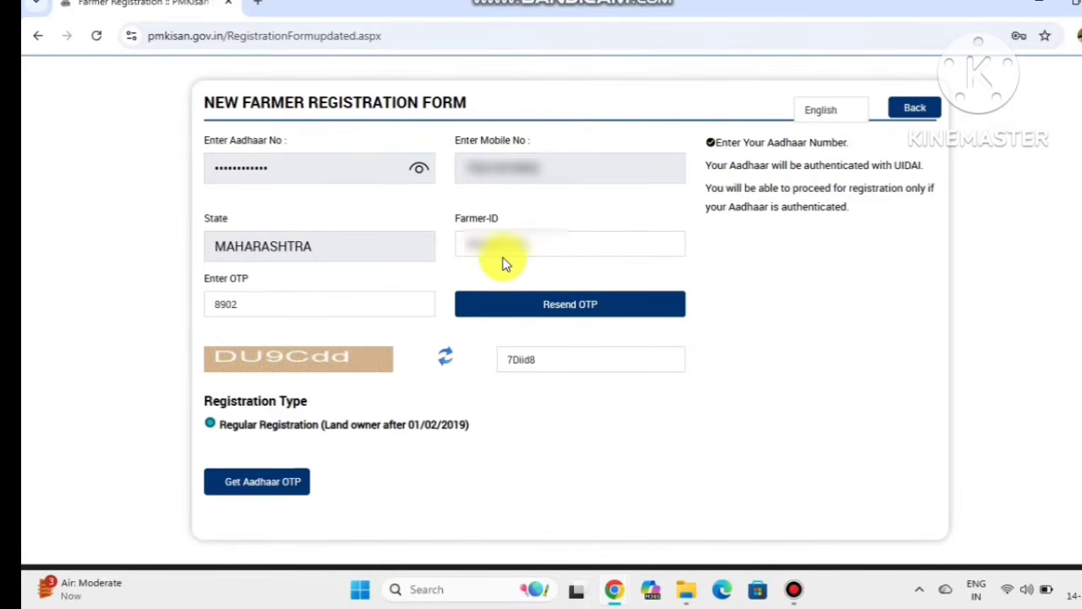
# - Request and enter the Aadhaar OTP, authenticate, and bring up the consent statement
pyautogui.click(262, 488)
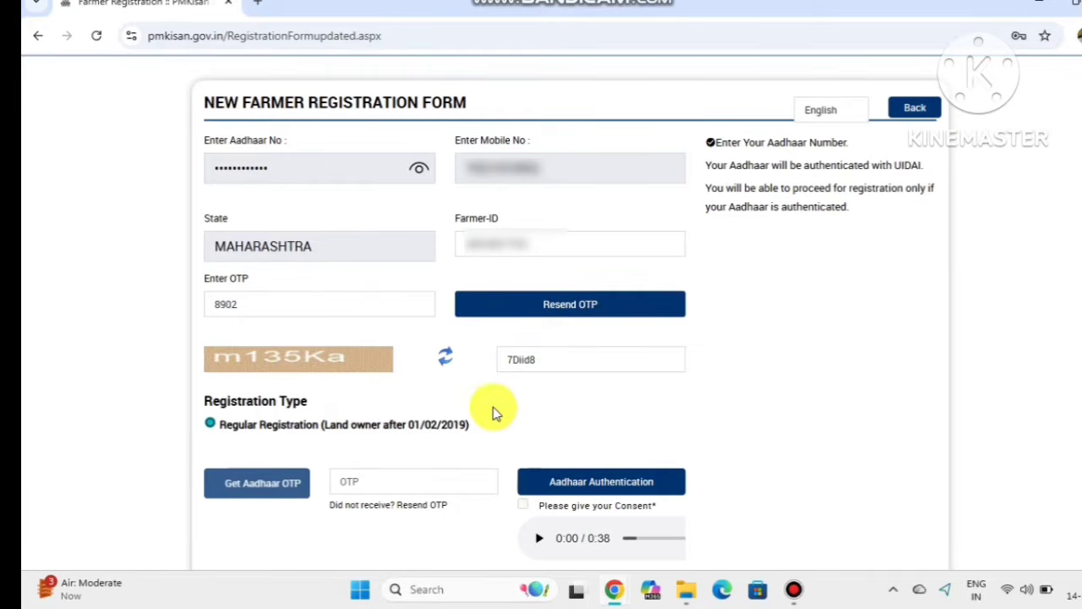
pyautogui.click(410, 478)
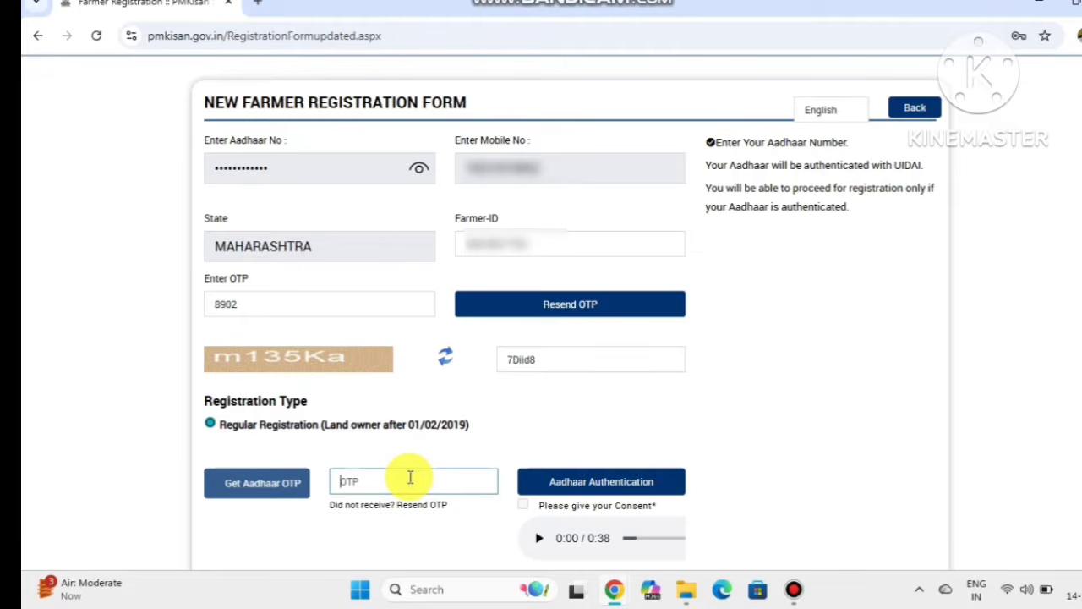
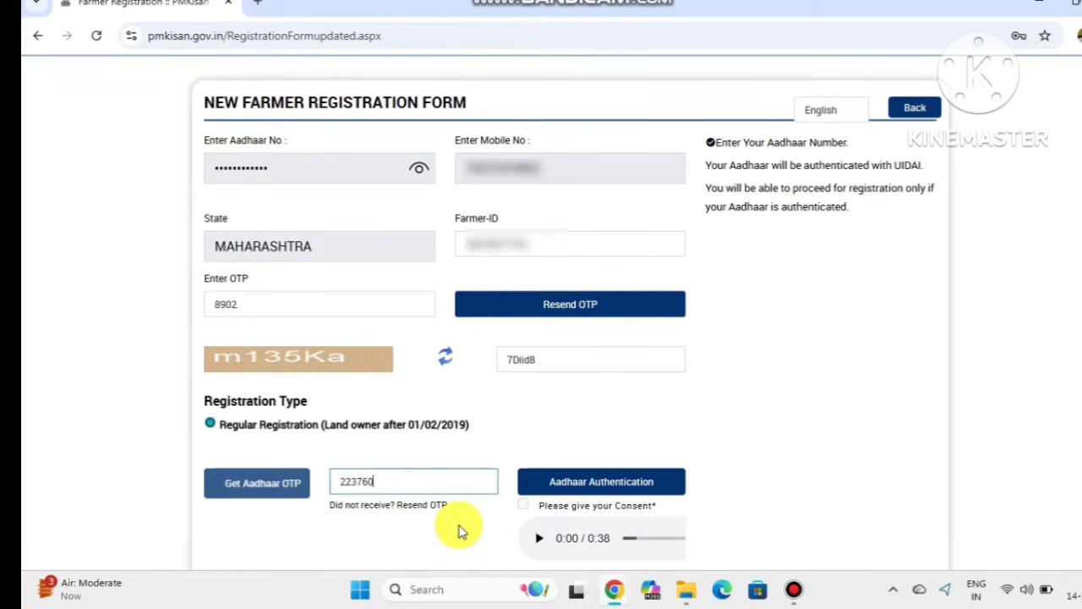
pyautogui.click(562, 484)
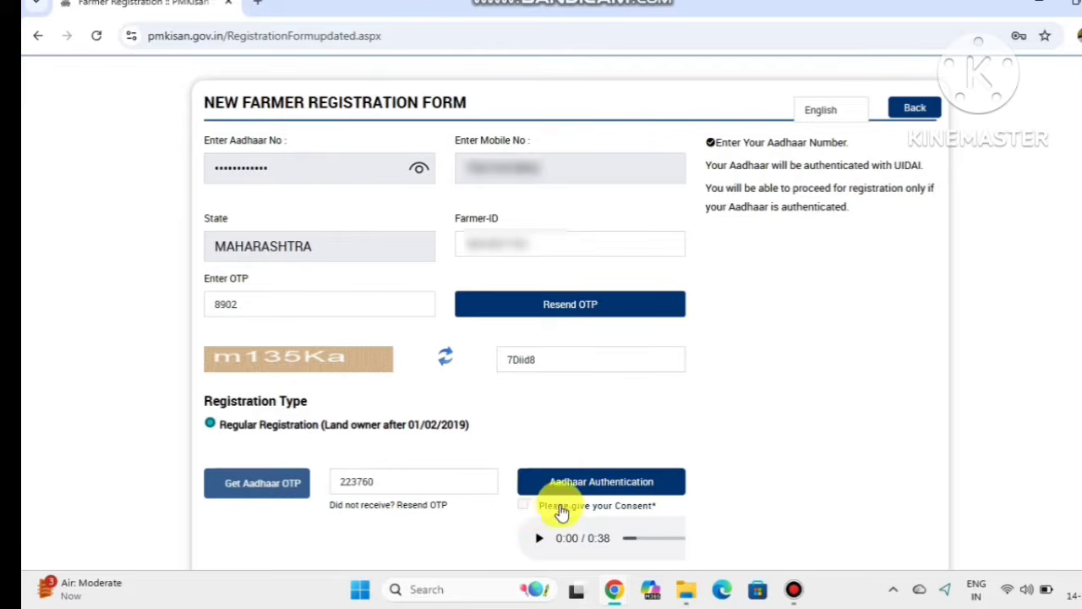
pyautogui.click(576, 509)
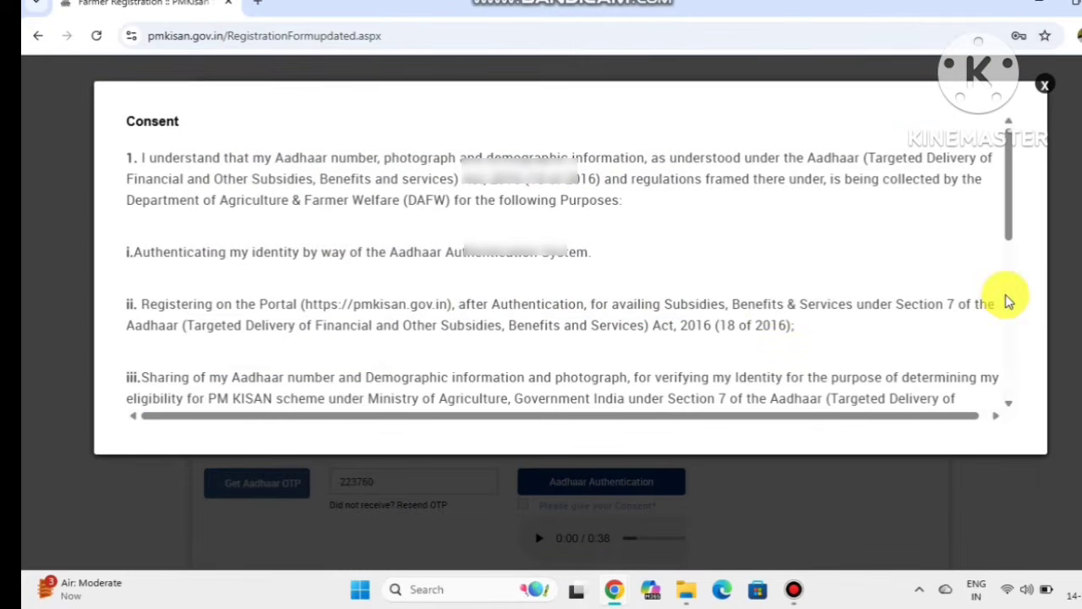
# - Tick 'I understand and agree with the above statements' and confirm the Aadhaar consent
pyautogui.scroll(-5, 1012, 280)
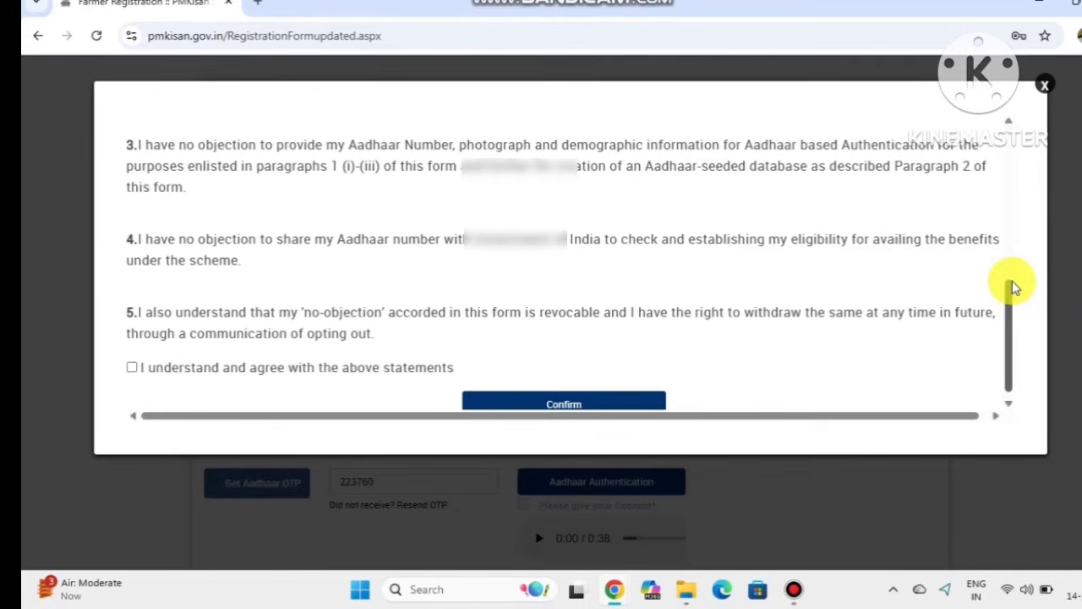
pyautogui.click(1007, 404)
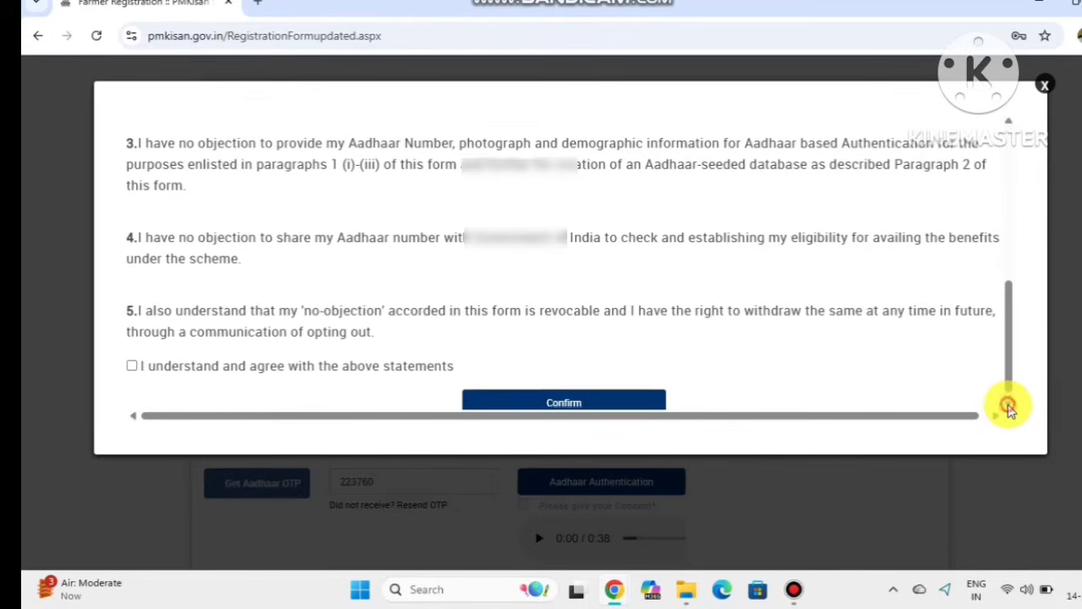
pyautogui.click(131, 362)
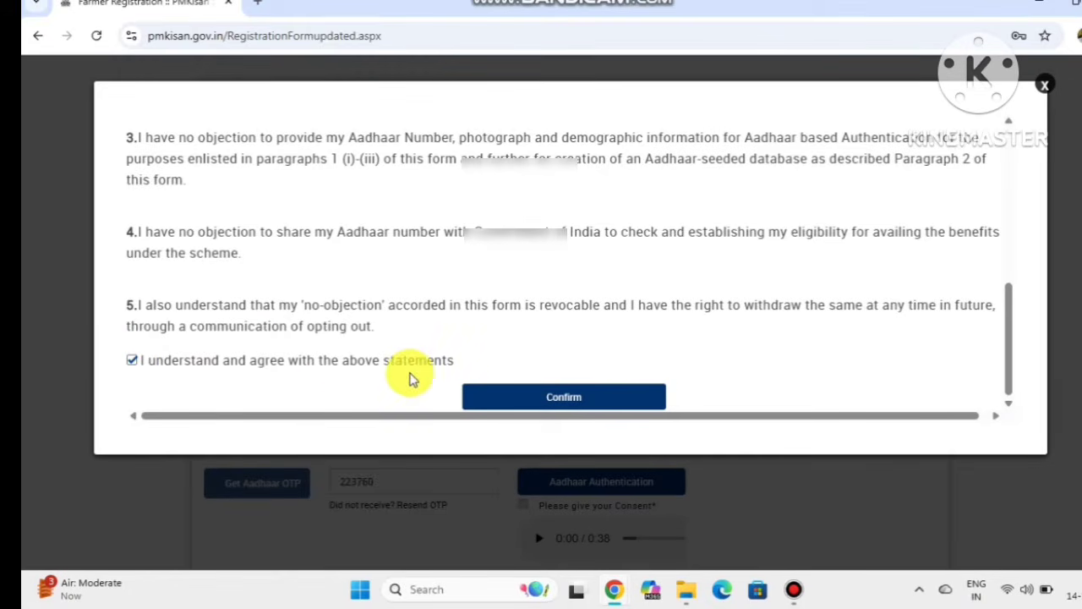
pyautogui.click(508, 394)
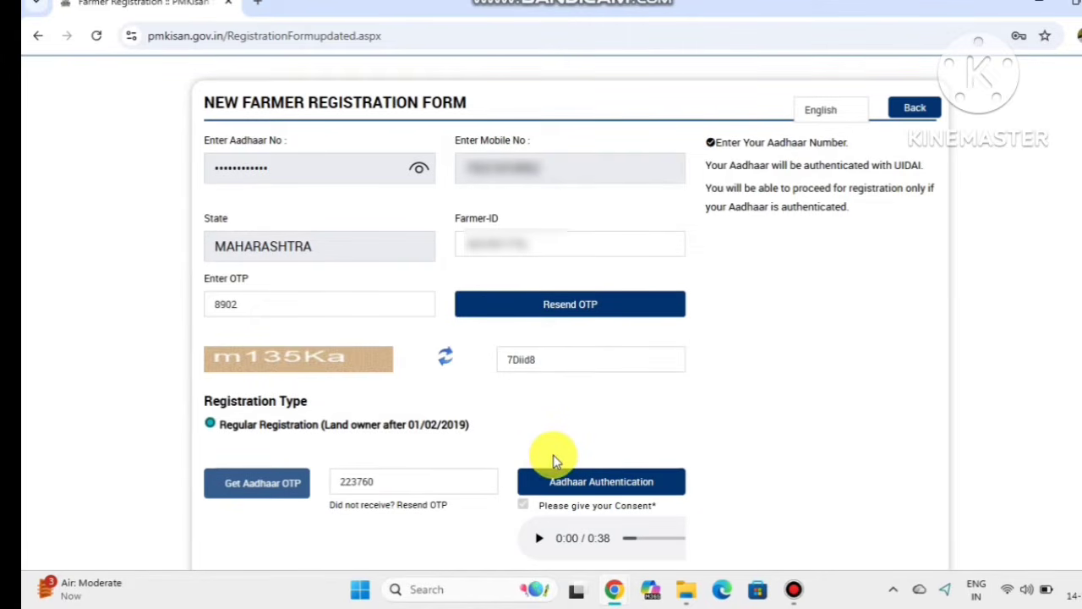
# - Dismiss the 'Captch is invalid!' alert, enter the new captcha, and resubmit Aadhaar Authentication
pyautogui.click(557, 481)
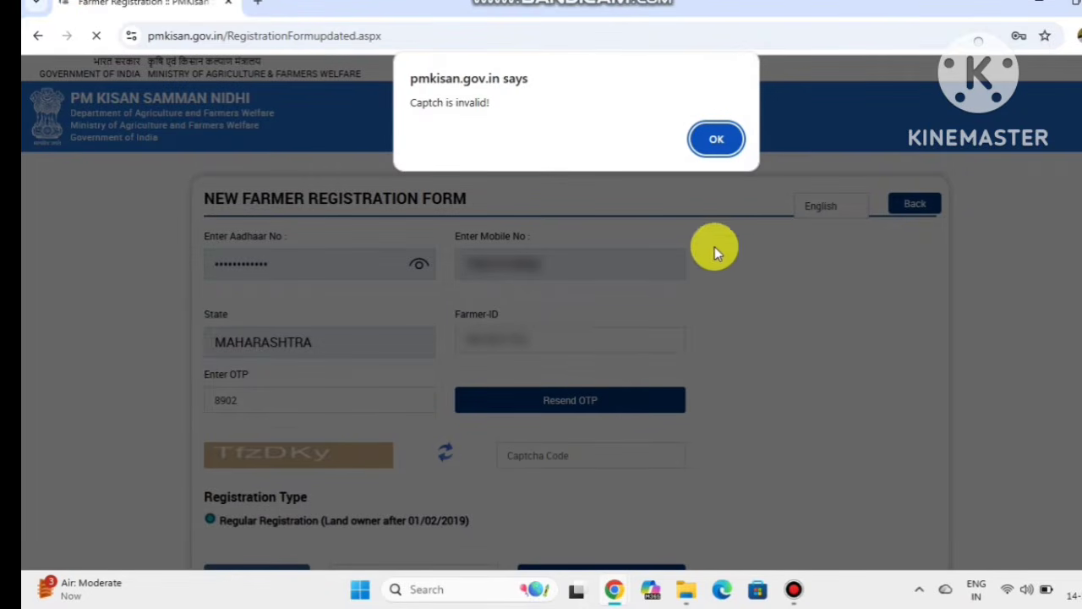
pyautogui.click(717, 142)
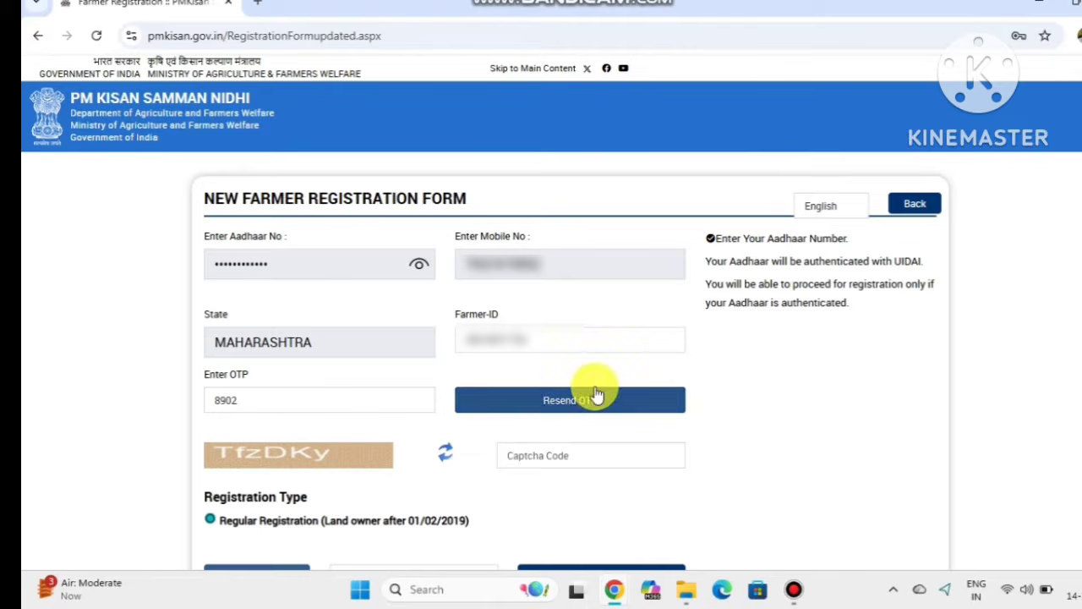
pyautogui.click(550, 457)
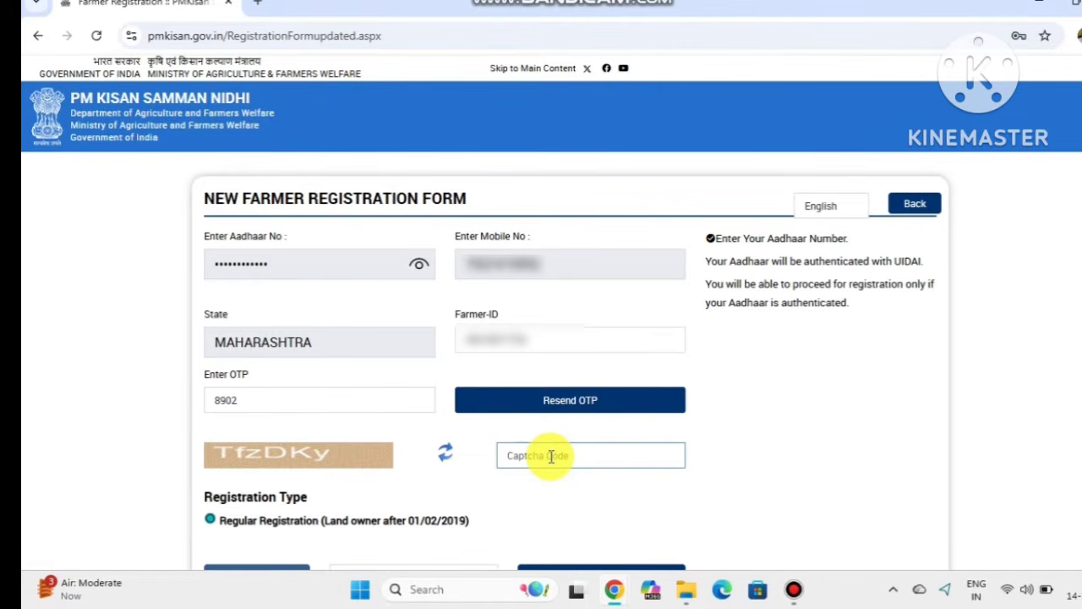
pyautogui.write('Y')
pyautogui.press('BackSpace')
pyautogui.write('Y')
pyautogui.press('BackSpace')
pyautogui.write('T')
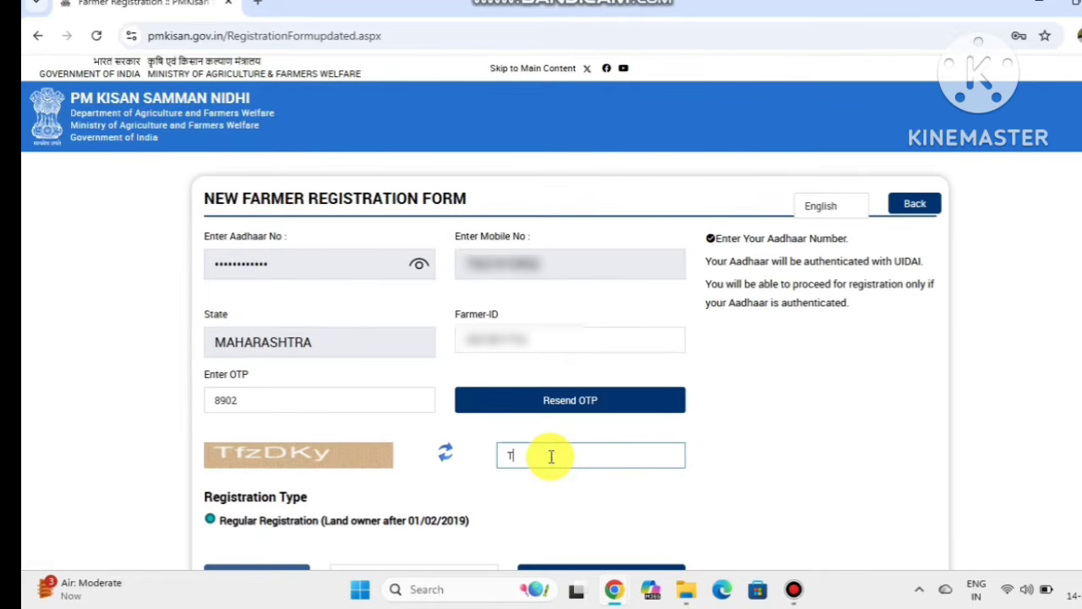
pyautogui.write('fzDKy')
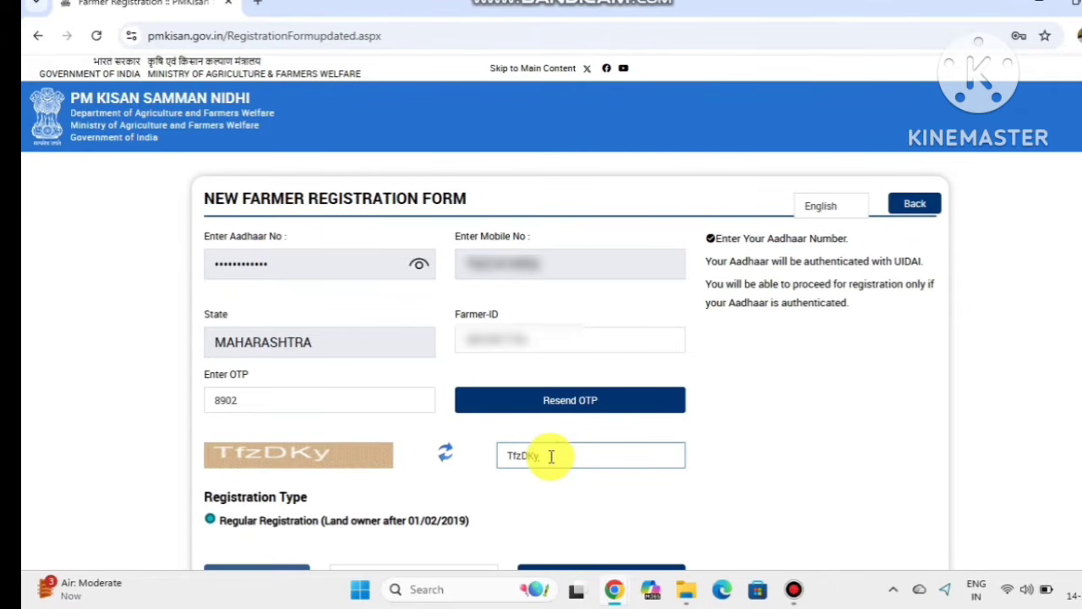
pyautogui.click(529, 502)
pyautogui.scroll(-1, 529, 502)
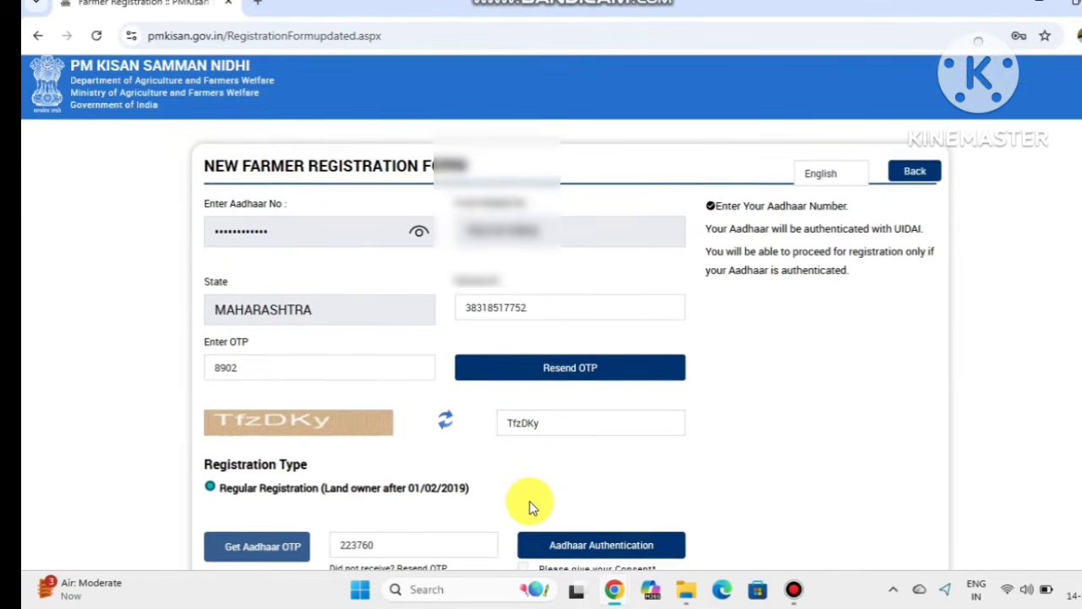
pyautogui.scroll(-2, 529, 501)
pyautogui.click(595, 487)
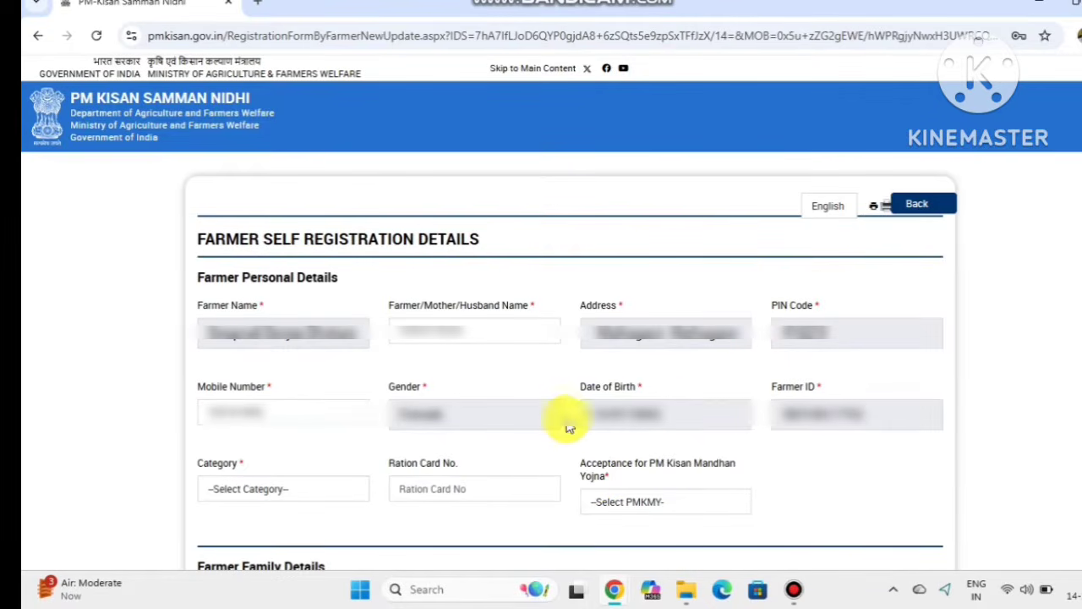
# - Fill father/husband name and ration card, set category General/Others and PM Kisan Mandhan Yojna to No
pyautogui.click(452, 330)
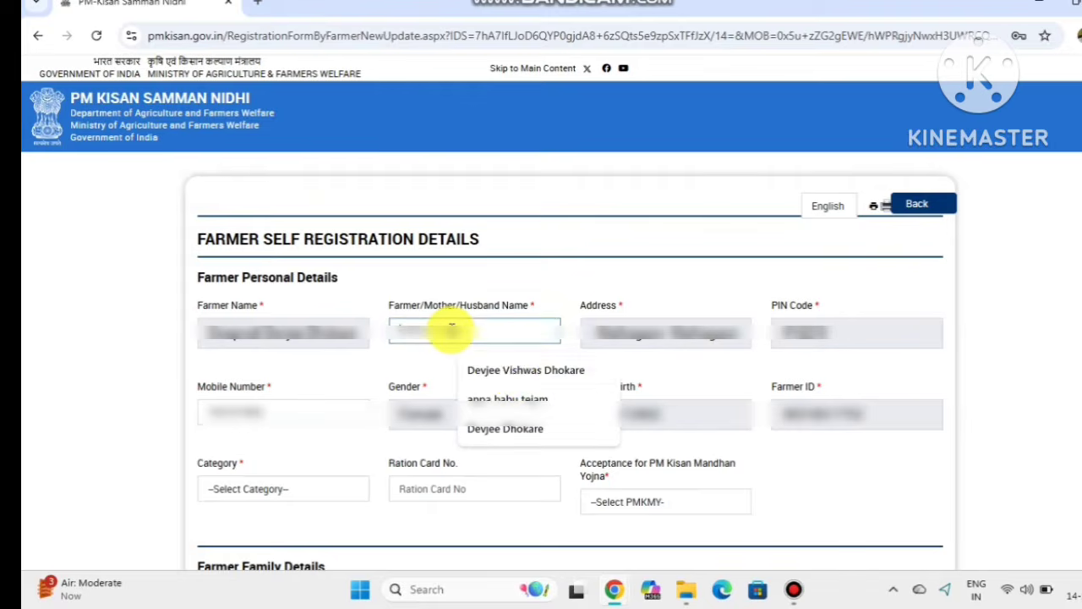
pyautogui.click(516, 371)
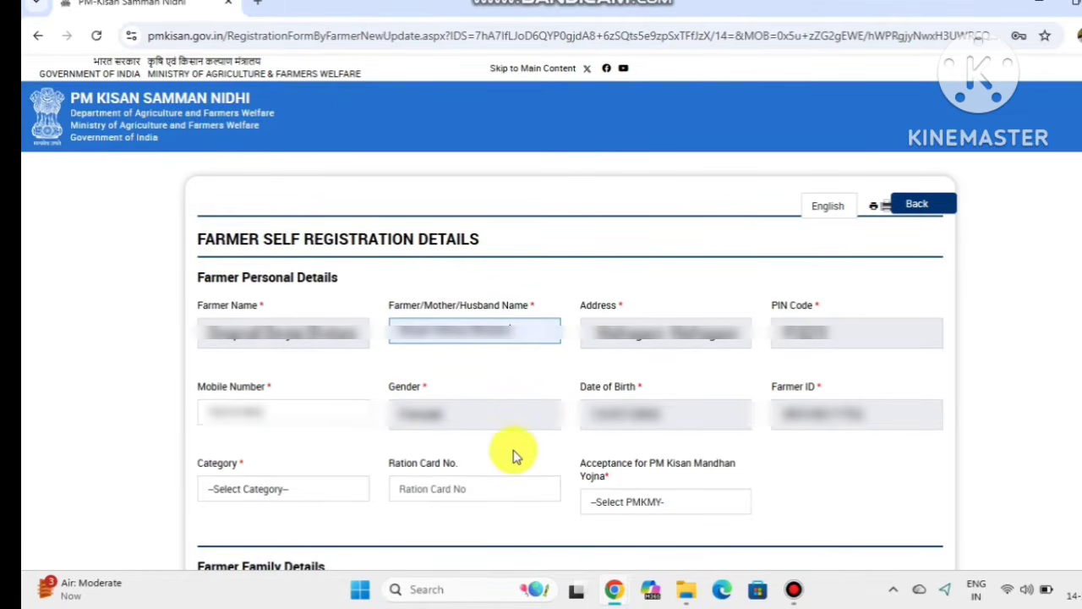
pyautogui.scroll(-3, 513, 457)
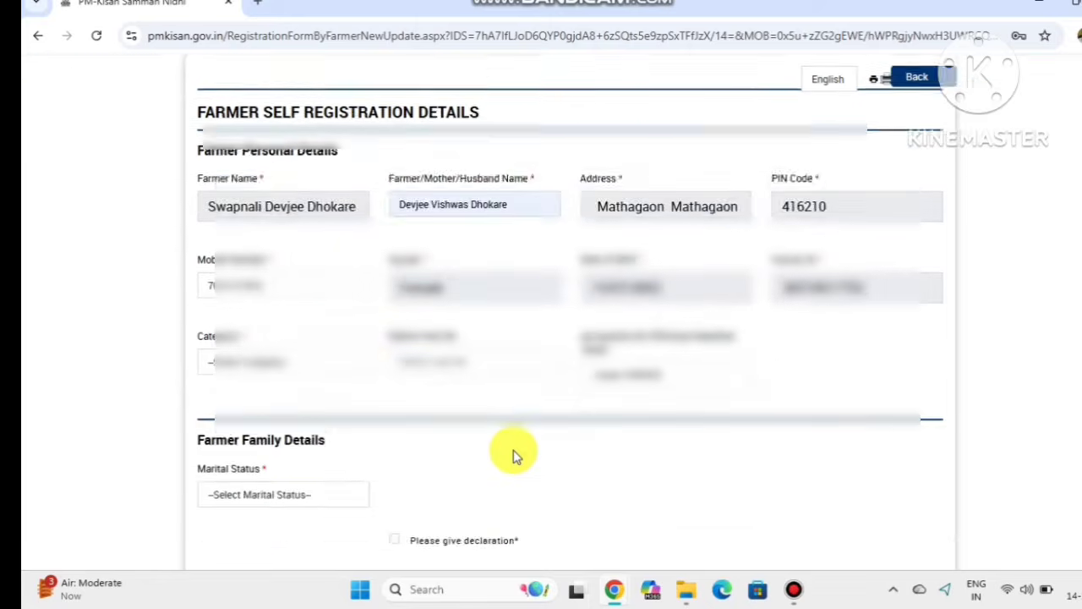
pyautogui.click(279, 295)
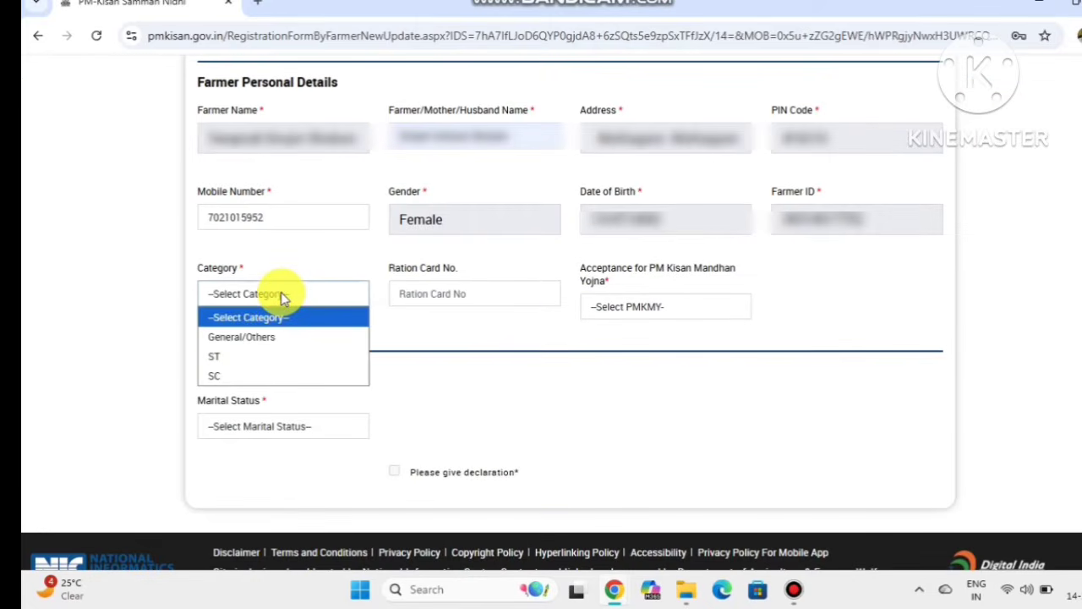
pyautogui.click(280, 337)
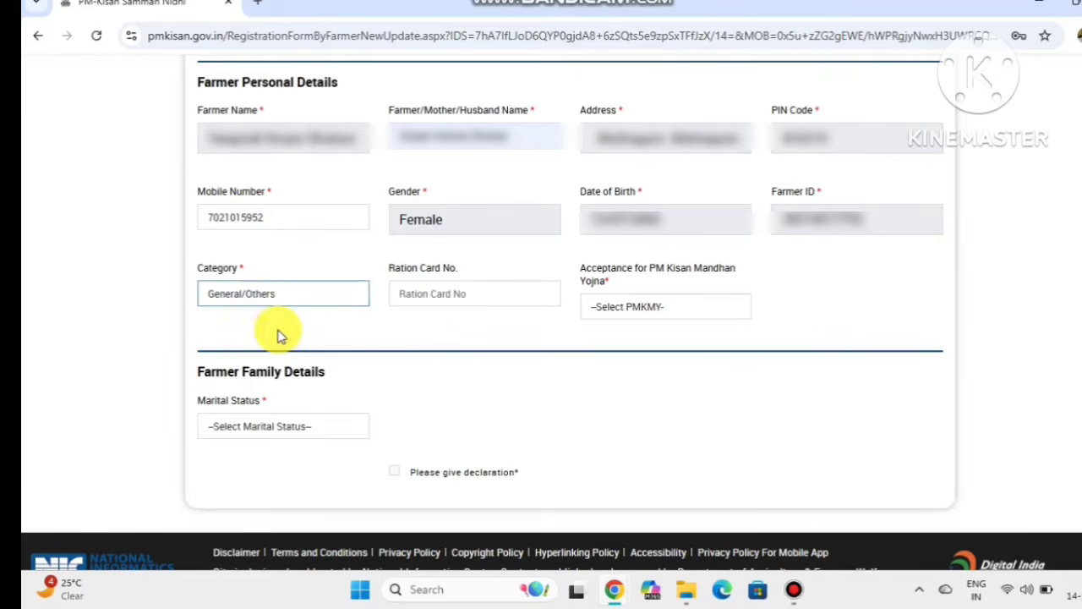
pyautogui.click(443, 292)
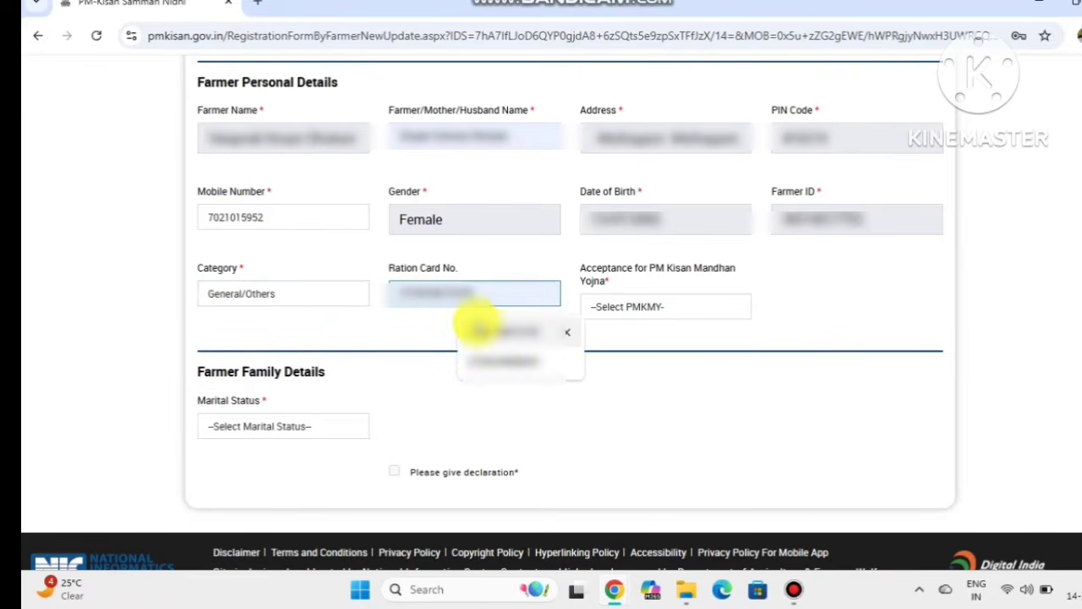
pyautogui.click(481, 329)
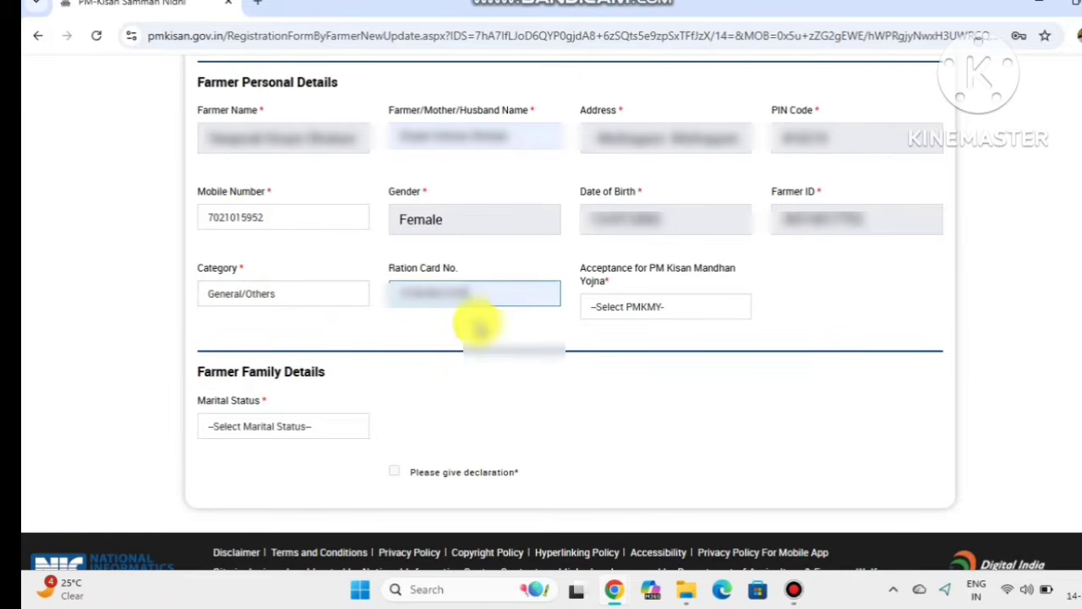
pyautogui.click(620, 309)
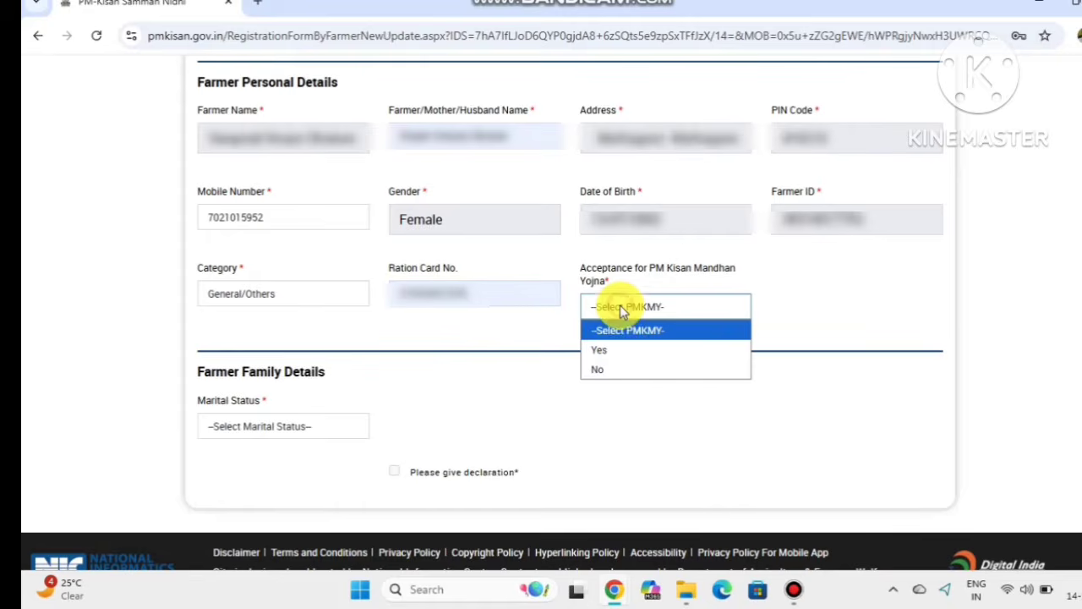
pyautogui.click(624, 371)
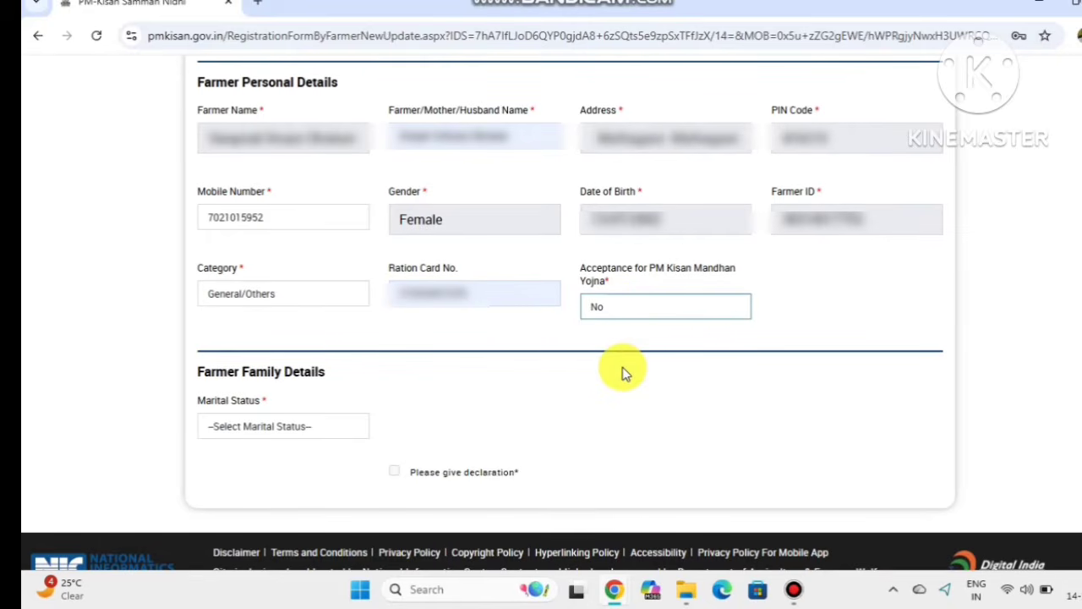
pyautogui.click(475, 331)
pyautogui.scroll(-1, 473, 336)
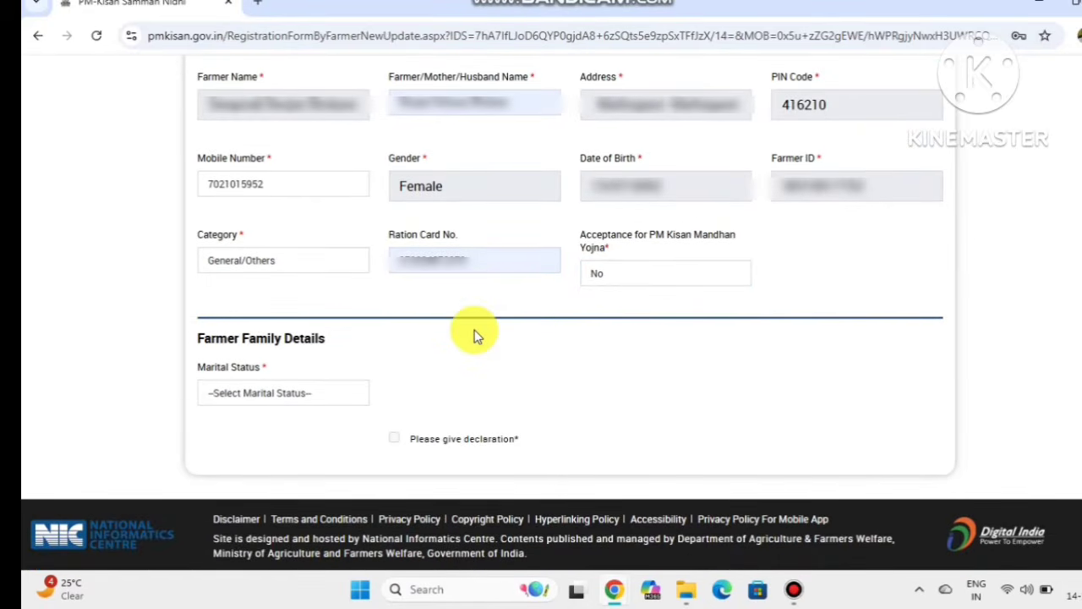
# - Set marital status to Married, fill the spouse's name and Aadhaar number, and run Demo Authentication
pyautogui.click(235, 394)
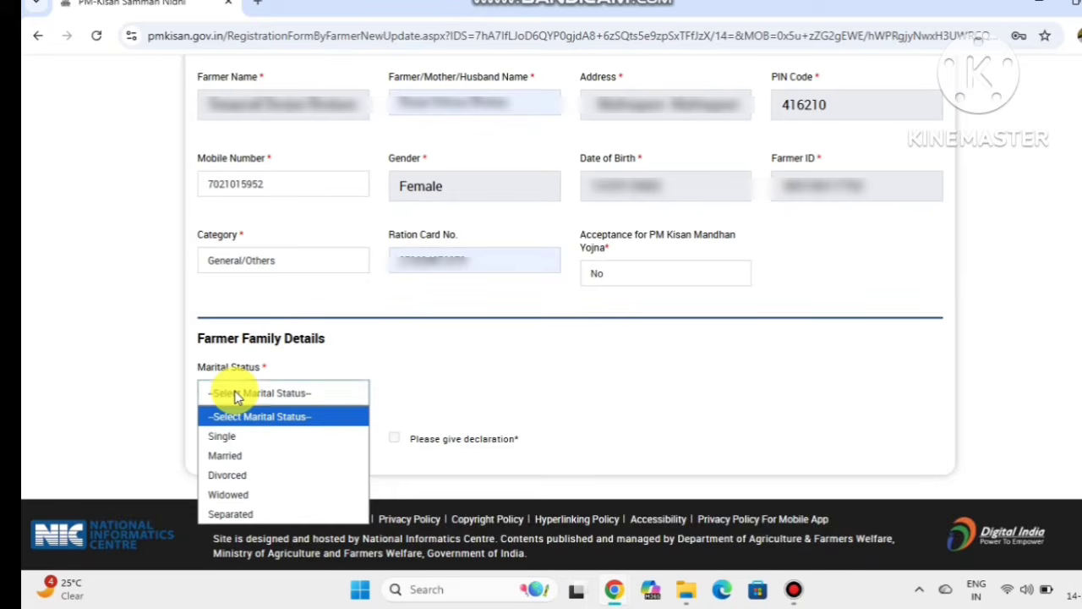
pyautogui.click(239, 455)
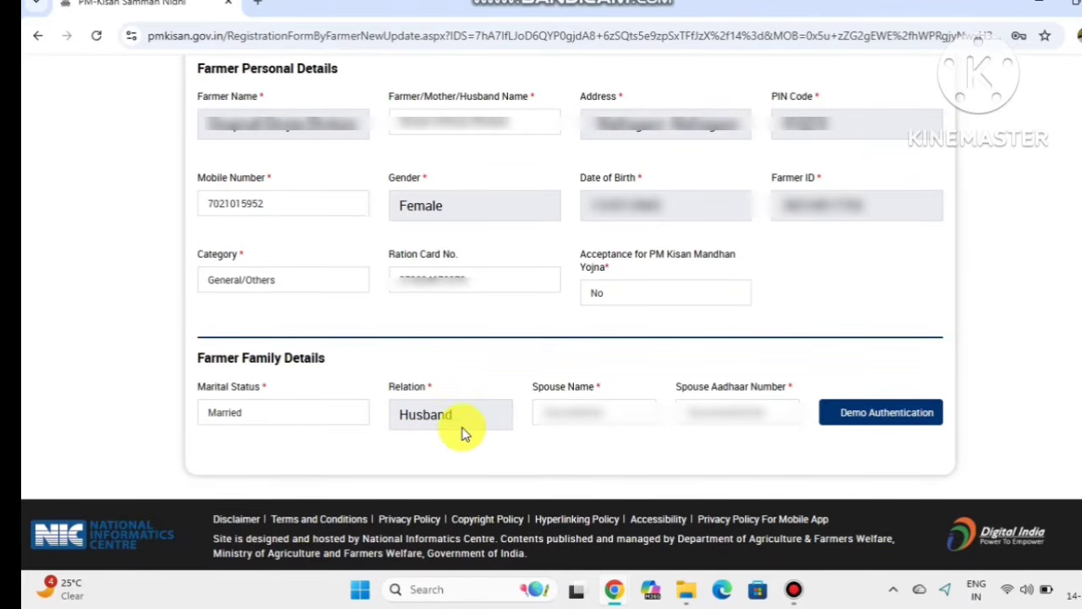
pyautogui.click(567, 415)
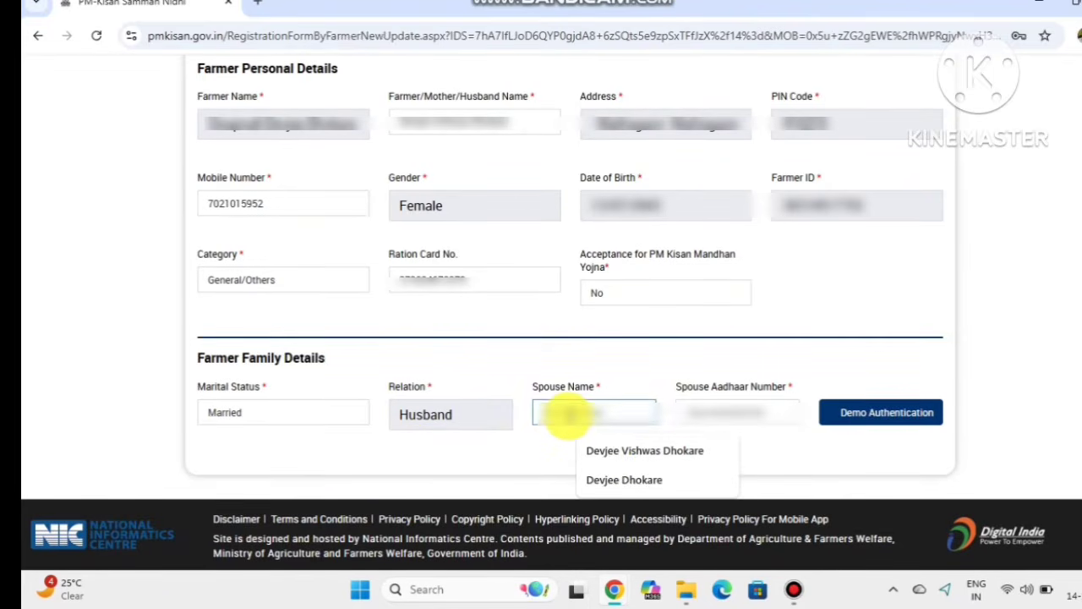
pyautogui.click(607, 446)
pyautogui.click(725, 414)
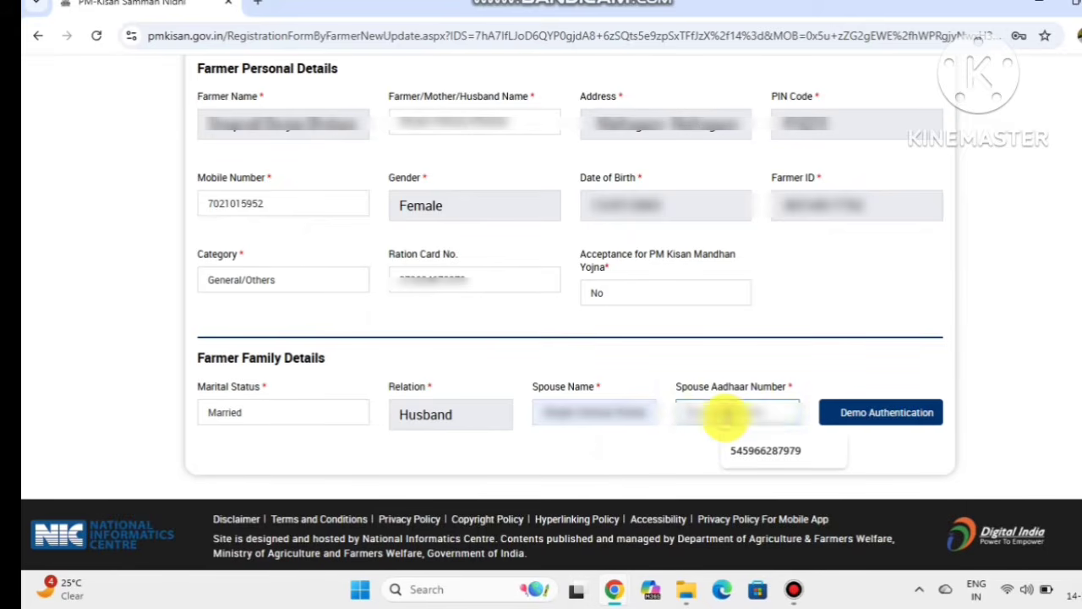
pyautogui.click(752, 451)
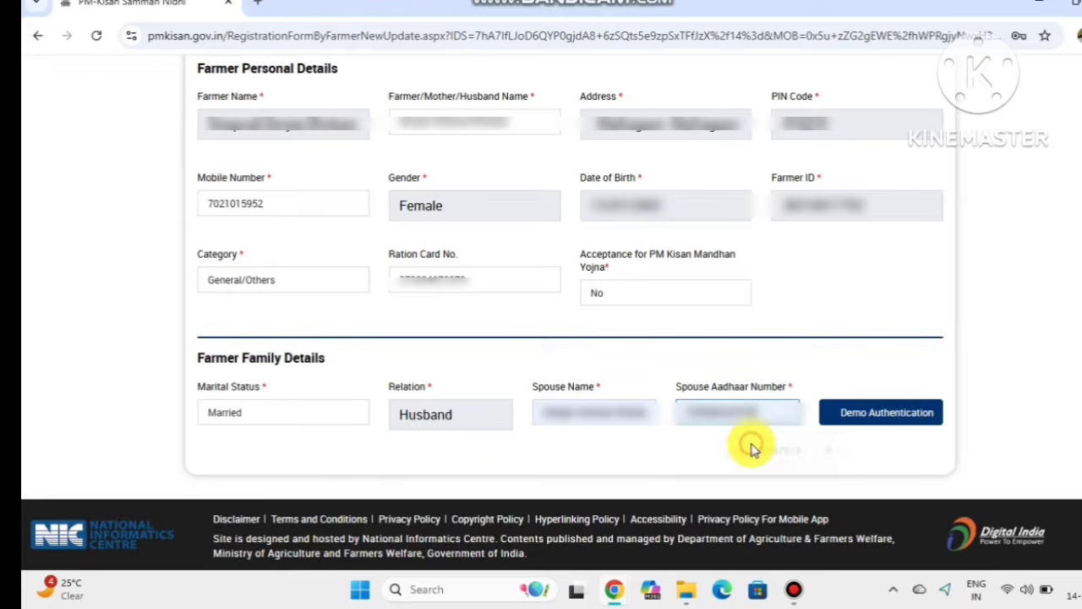
pyautogui.click(880, 414)
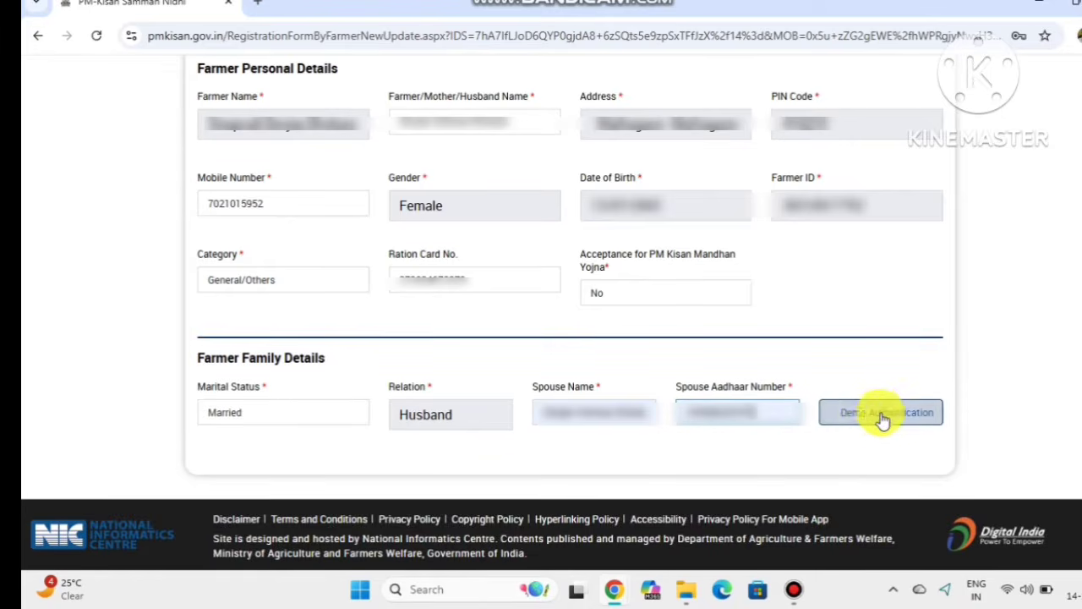
pyautogui.click(883, 418)
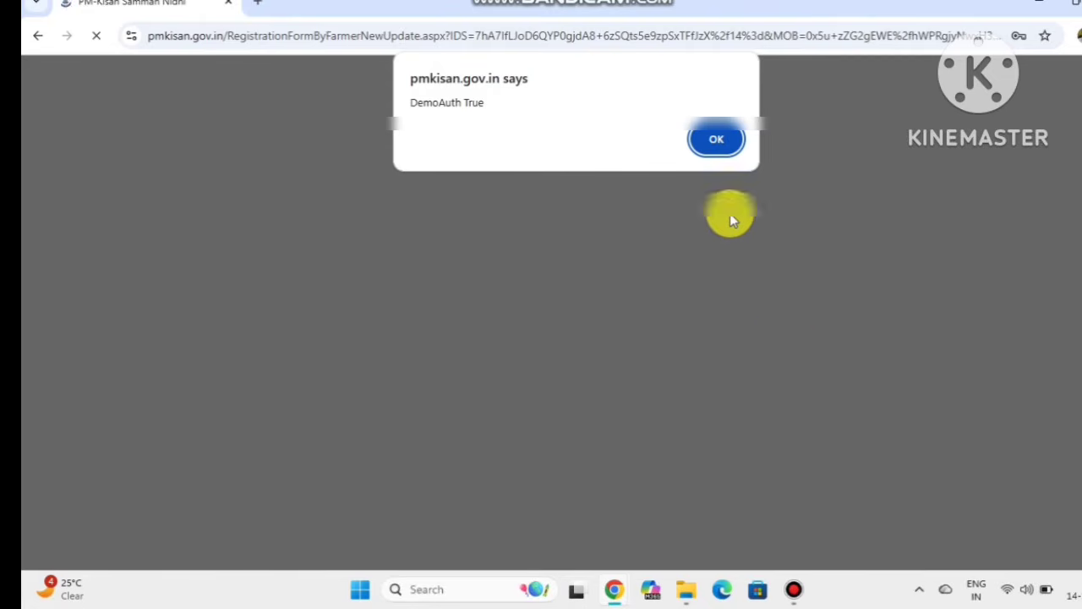
# - Dismiss the DemoAuth alert and select land record 1 (Khasra 46, area 2.029)
pyautogui.click(716, 142)
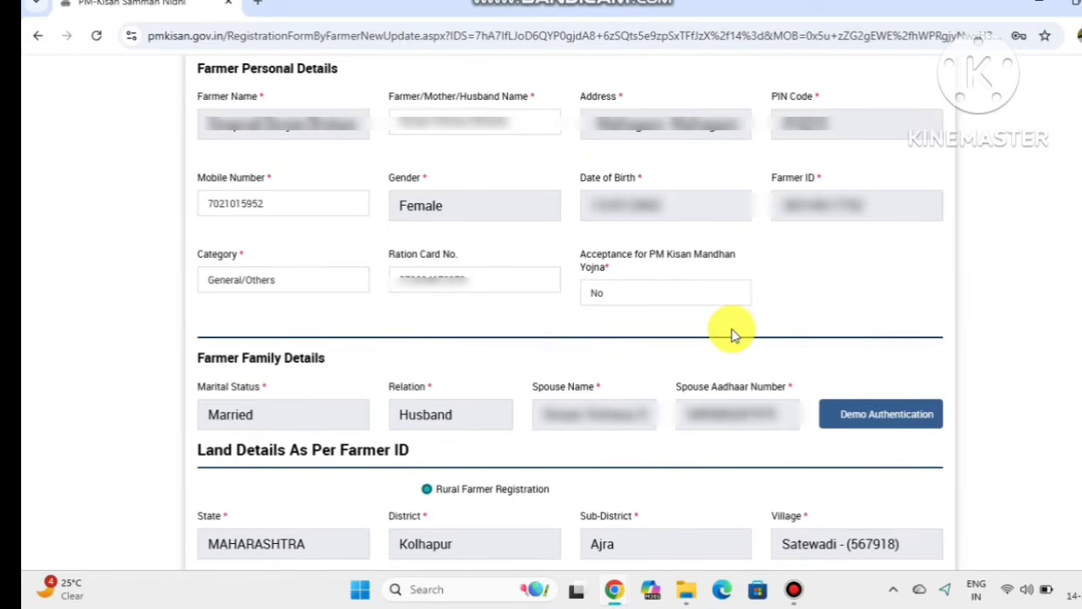
pyautogui.scroll(-5, 731, 334)
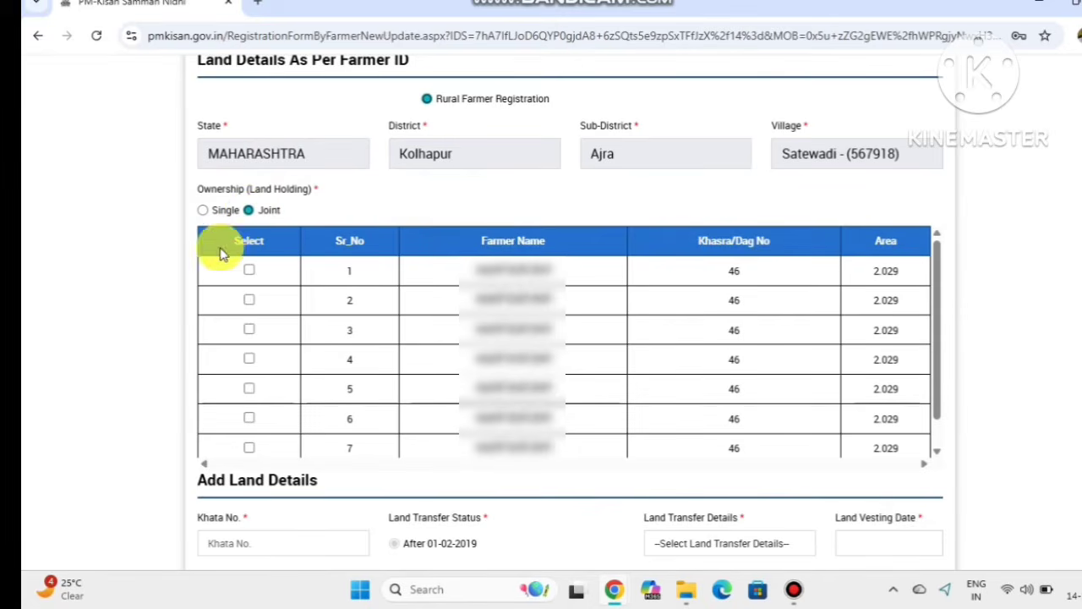
pyautogui.click(250, 271)
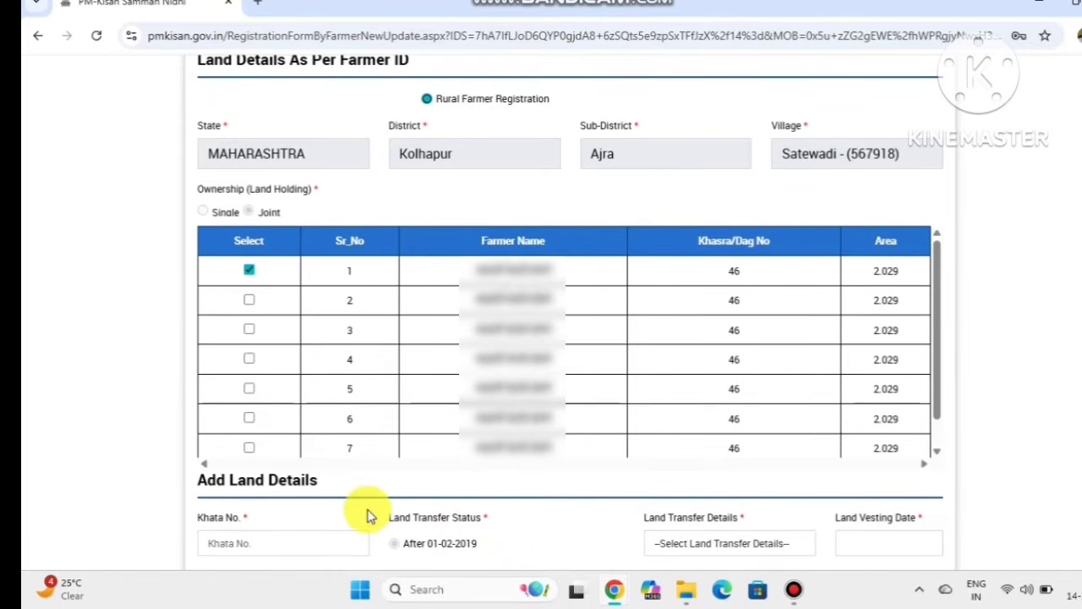
pyautogui.scroll(-4, 367, 510)
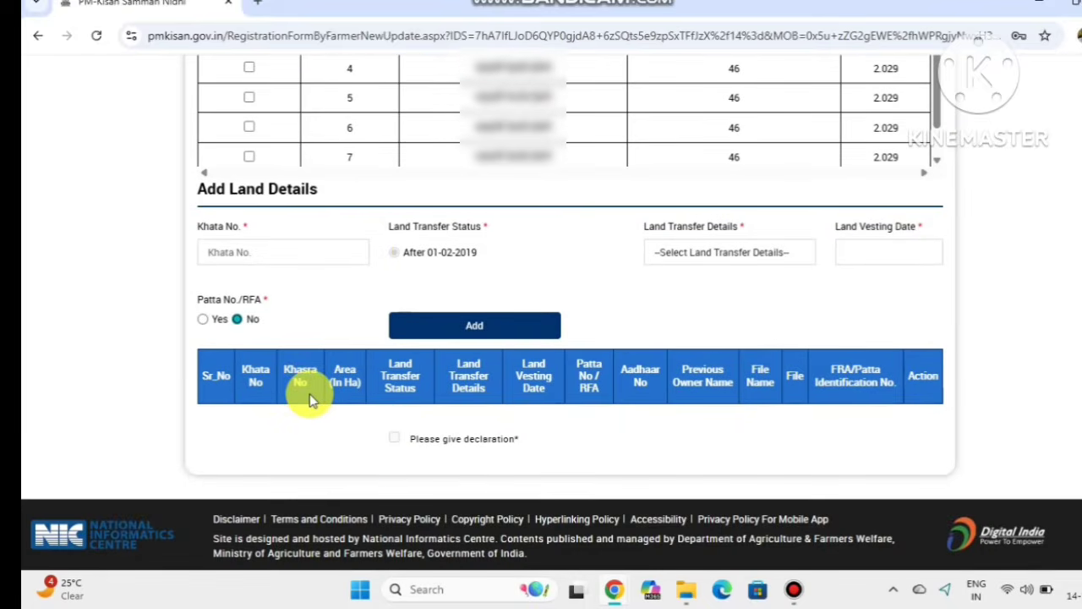
# - Set Khata No. to 142 and the land transfer reason to Death of Guardian
pyautogui.click(265, 250)
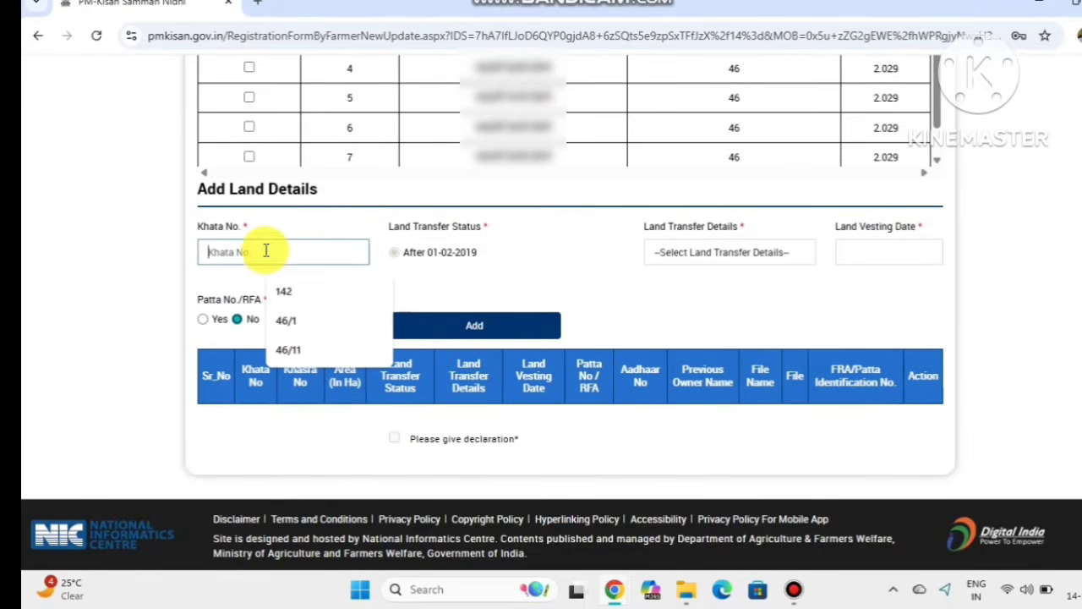
pyautogui.click(298, 293)
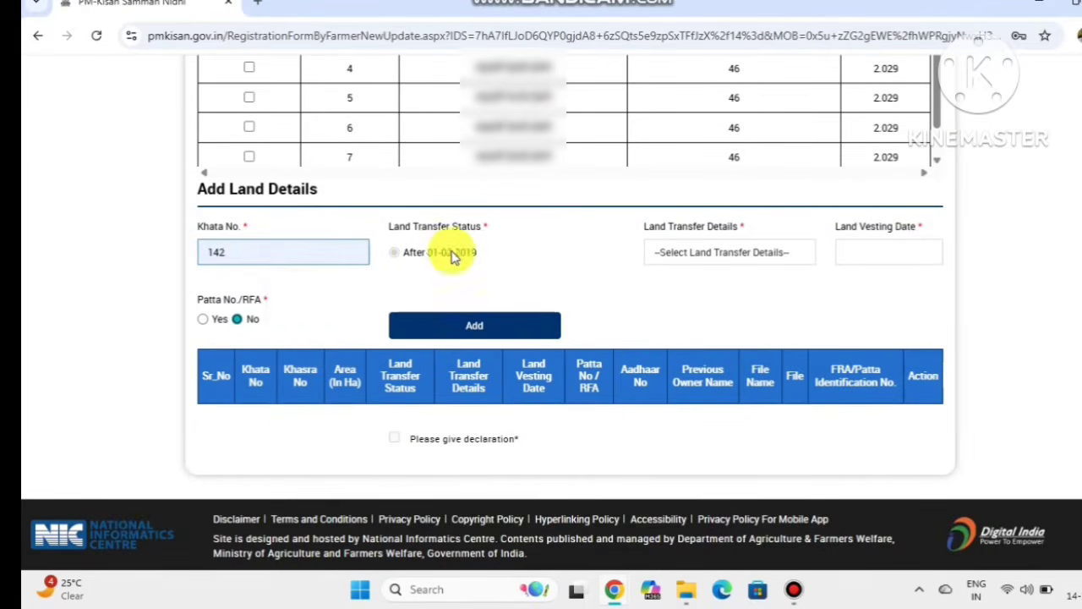
pyautogui.click(710, 252)
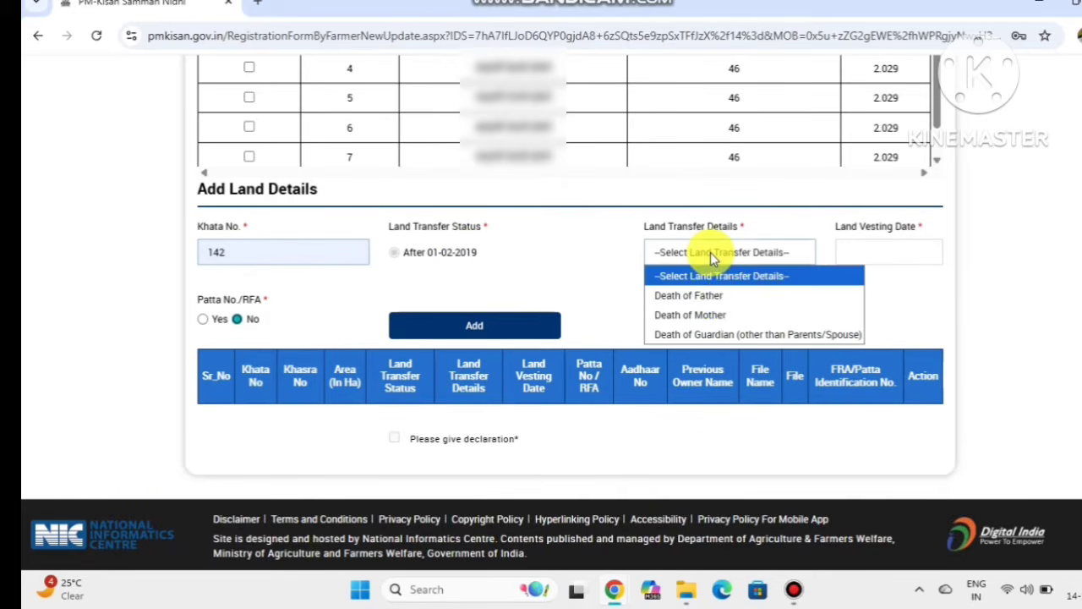
pyautogui.click(731, 334)
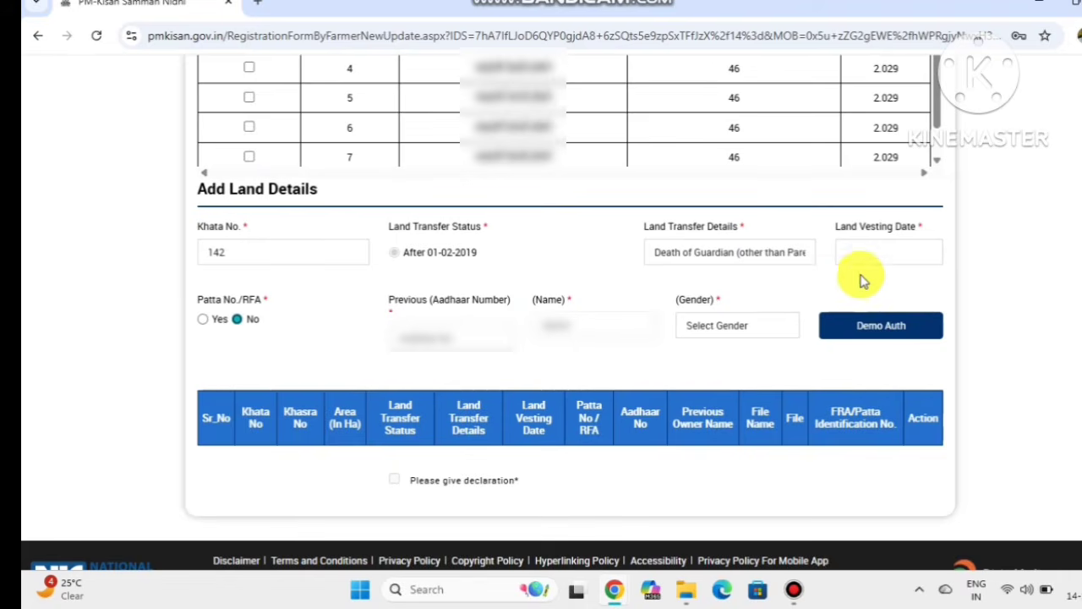
# - Pick 17 February 2025 as the land vesting date in the calendar
pyautogui.click(872, 251)
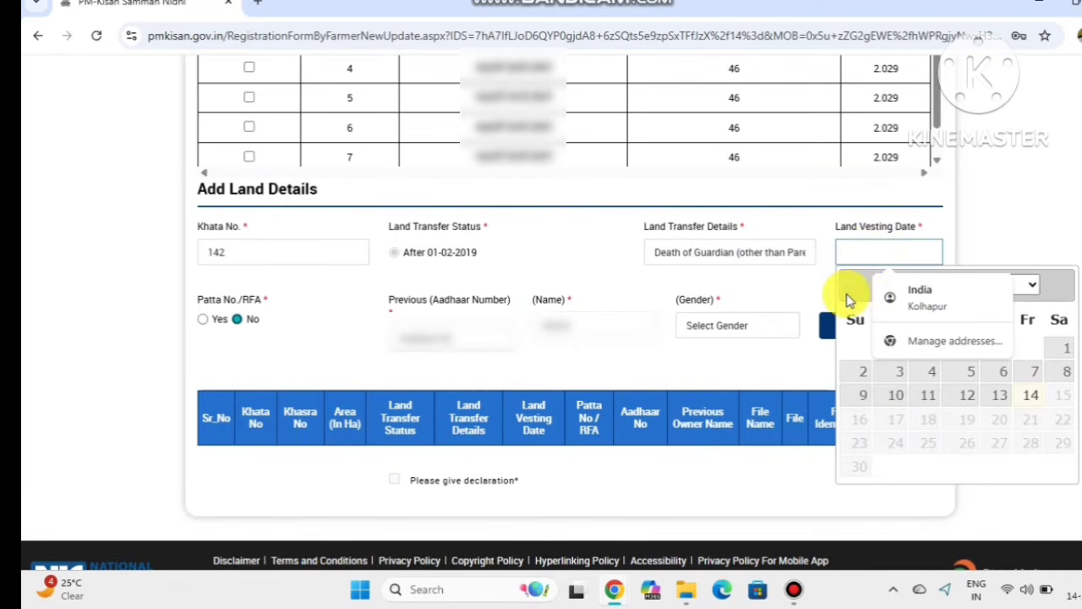
pyautogui.click(816, 296)
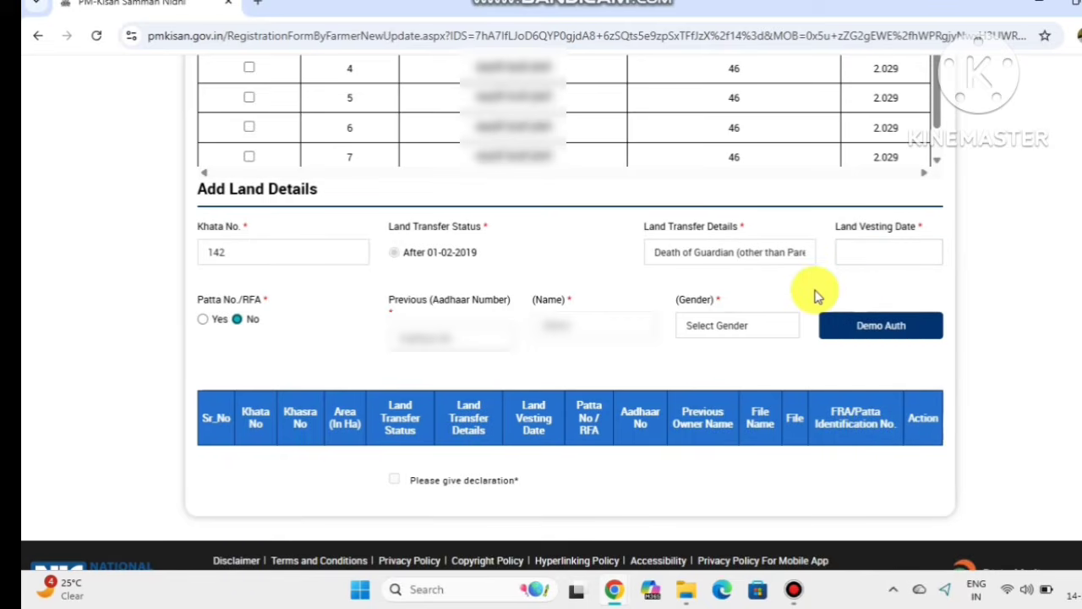
pyautogui.click(868, 243)
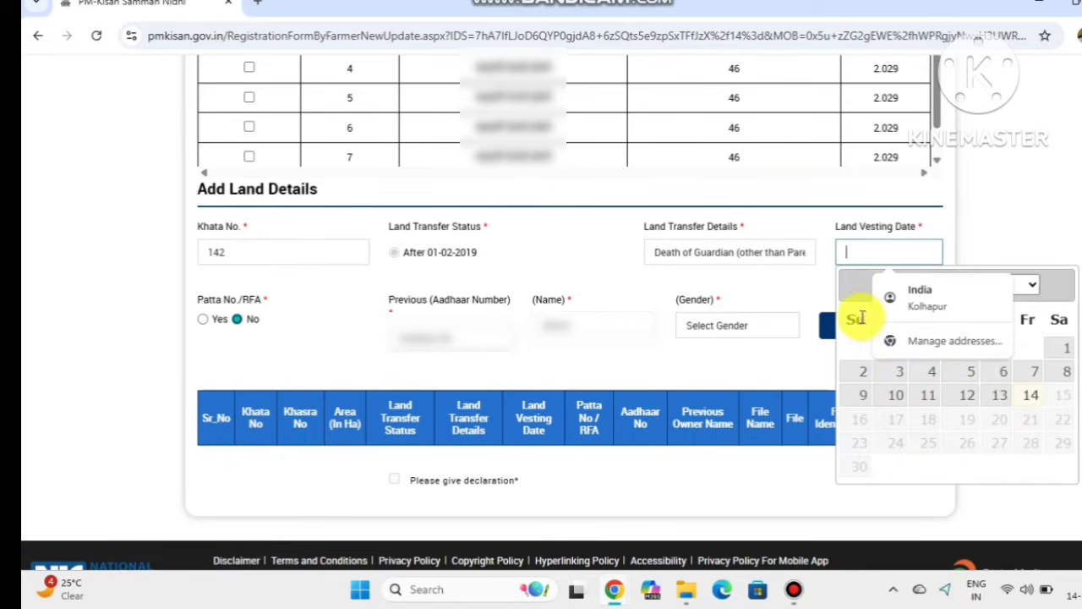
pyautogui.click(855, 289)
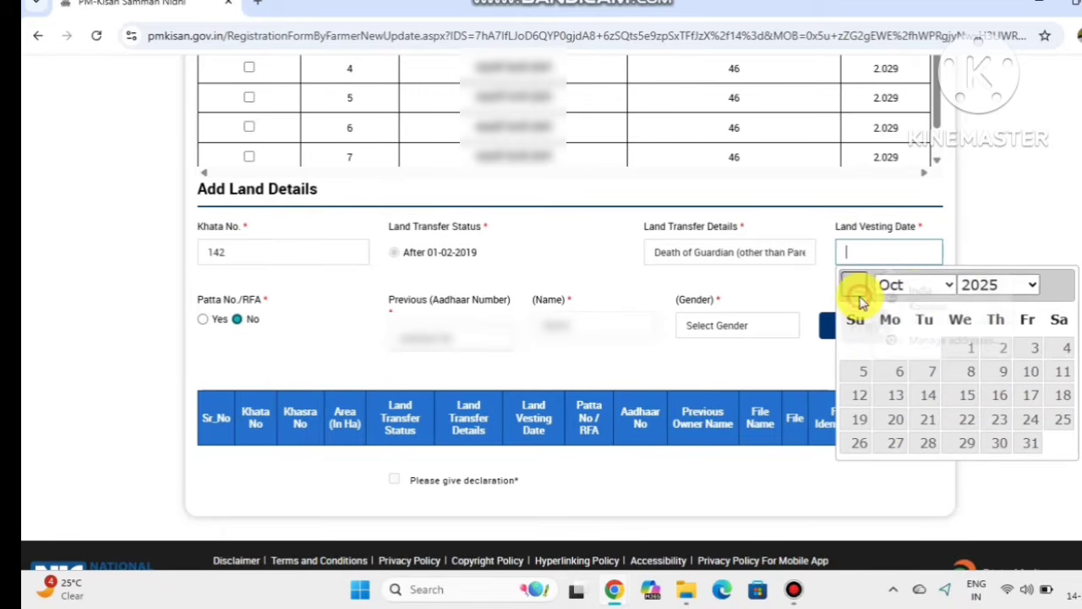
pyautogui.click(911, 286)
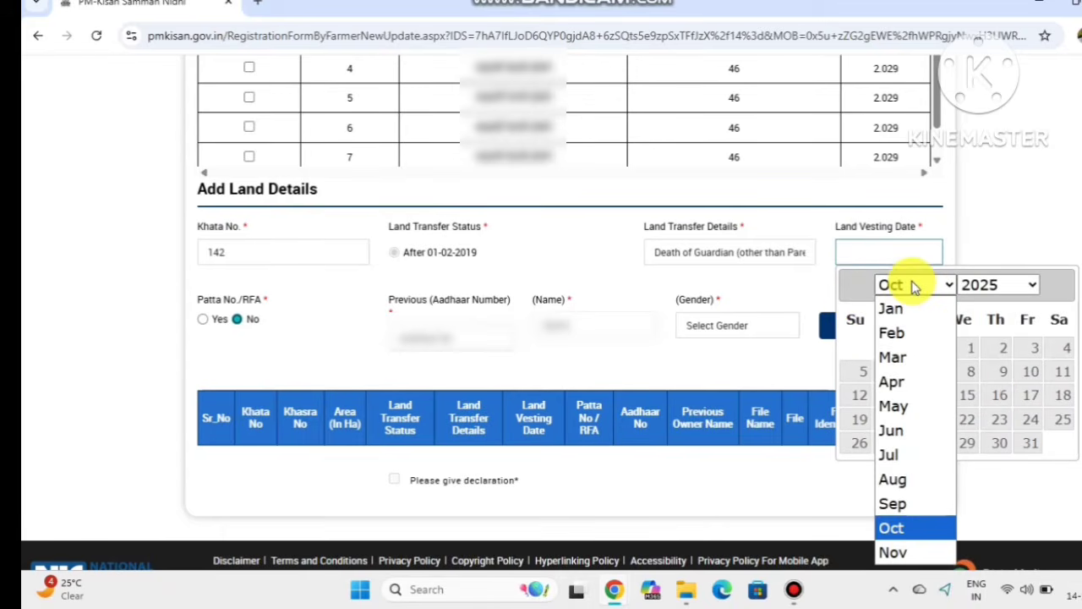
pyautogui.click(894, 333)
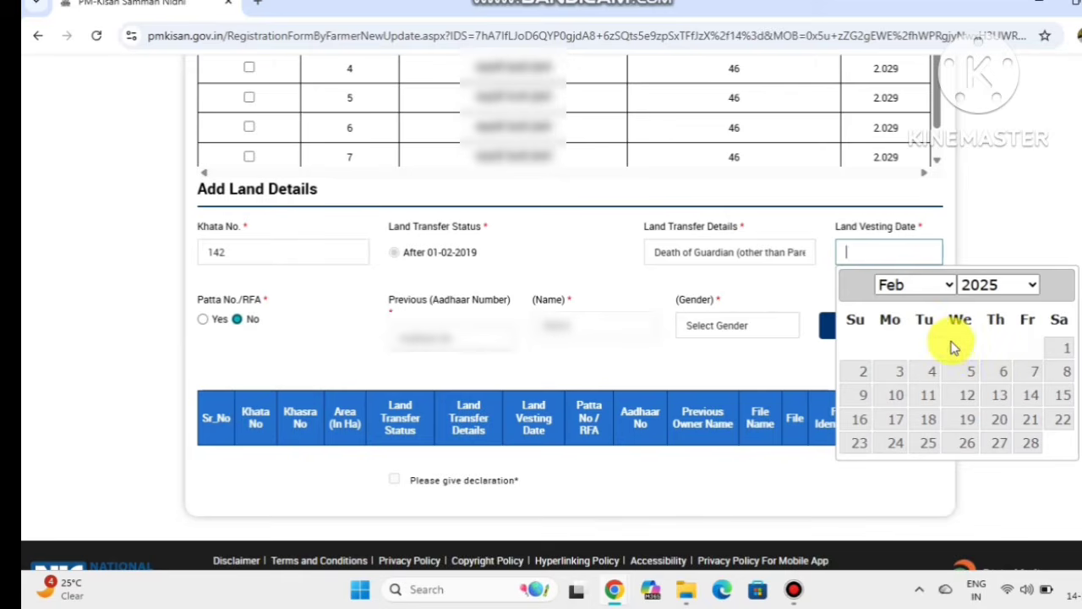
pyautogui.click(897, 422)
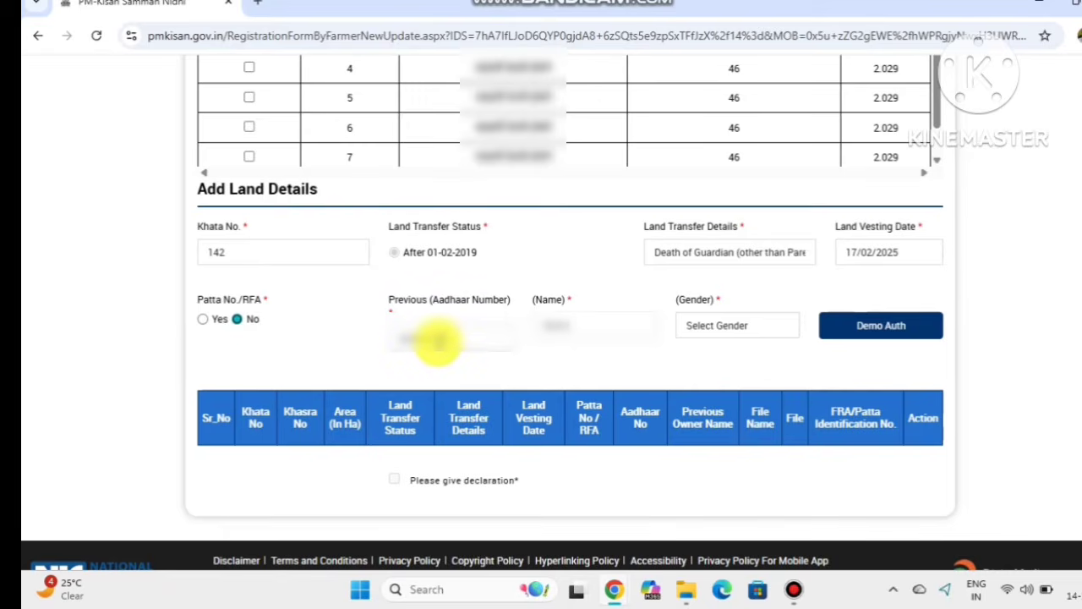
# - Fill in the previous owner's Aadhaar number and name from the autofill suggestions
pyautogui.click(435, 338)
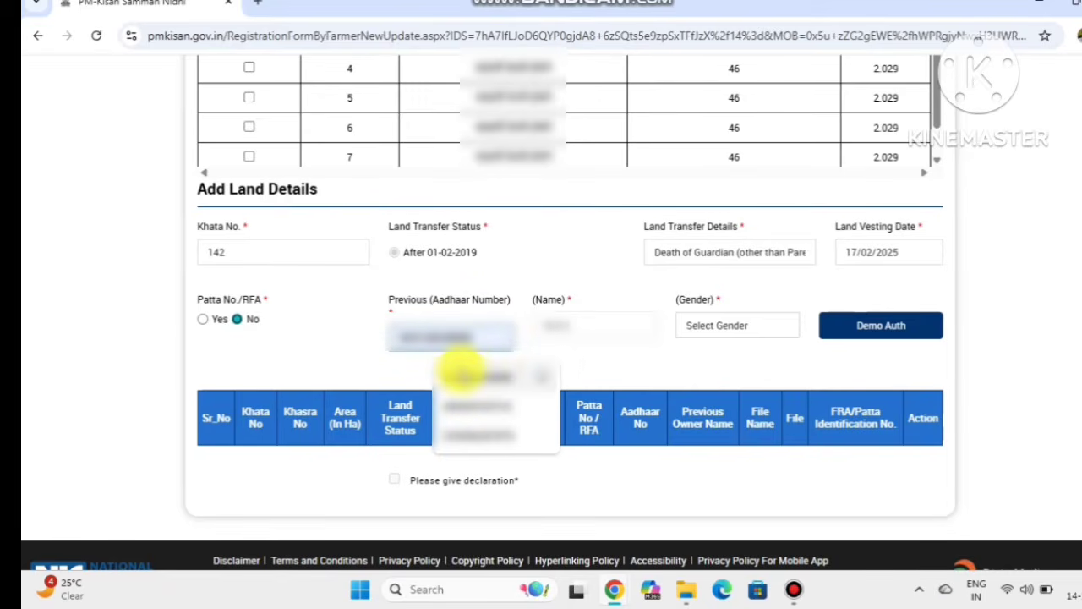
pyautogui.click(465, 375)
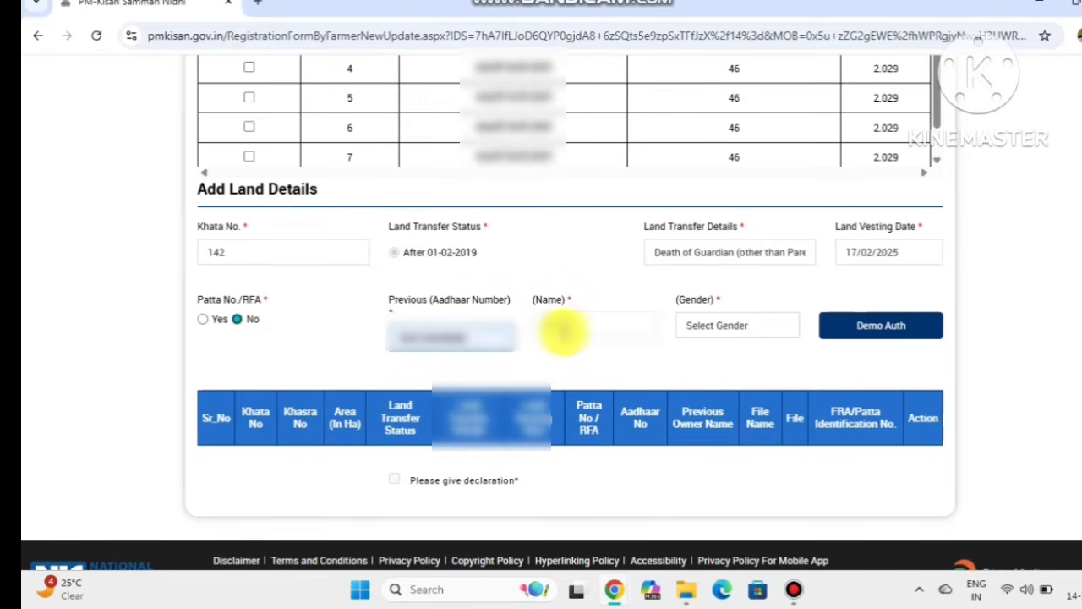
pyautogui.click(563, 327)
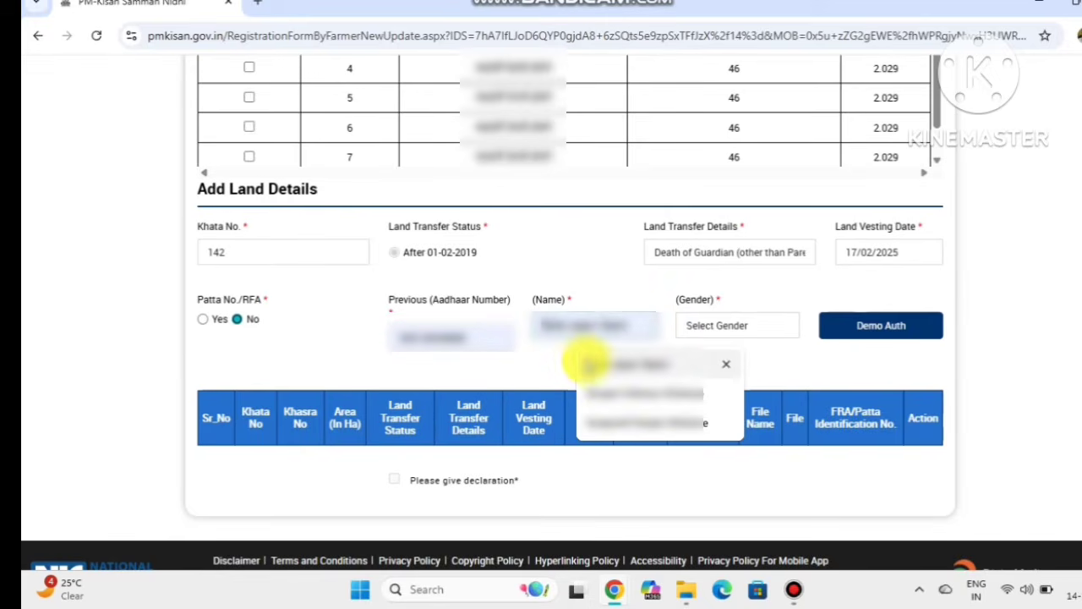
pyautogui.click(589, 363)
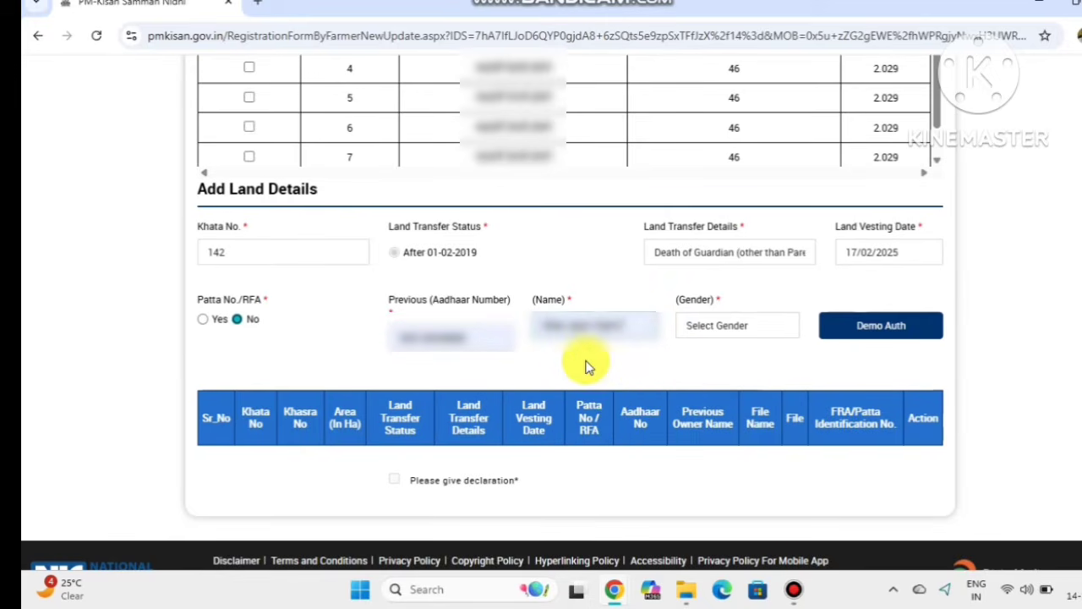
# - Set the previous owner's gender to Male and run Demo Auth
pyautogui.click(715, 329)
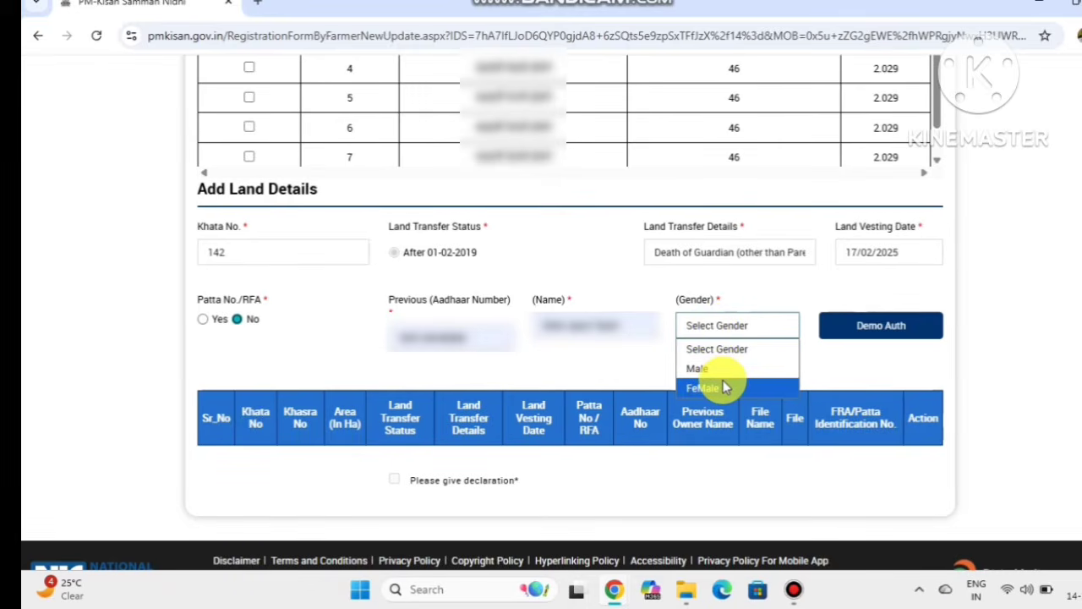
pyautogui.click(723, 385)
pyautogui.click(713, 330)
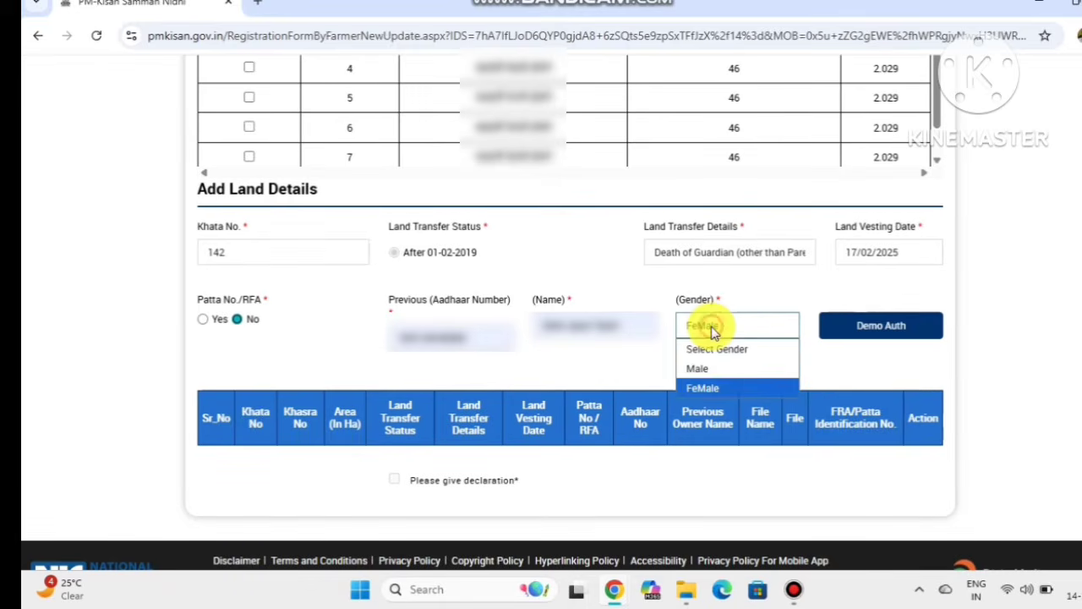
pyautogui.click(713, 368)
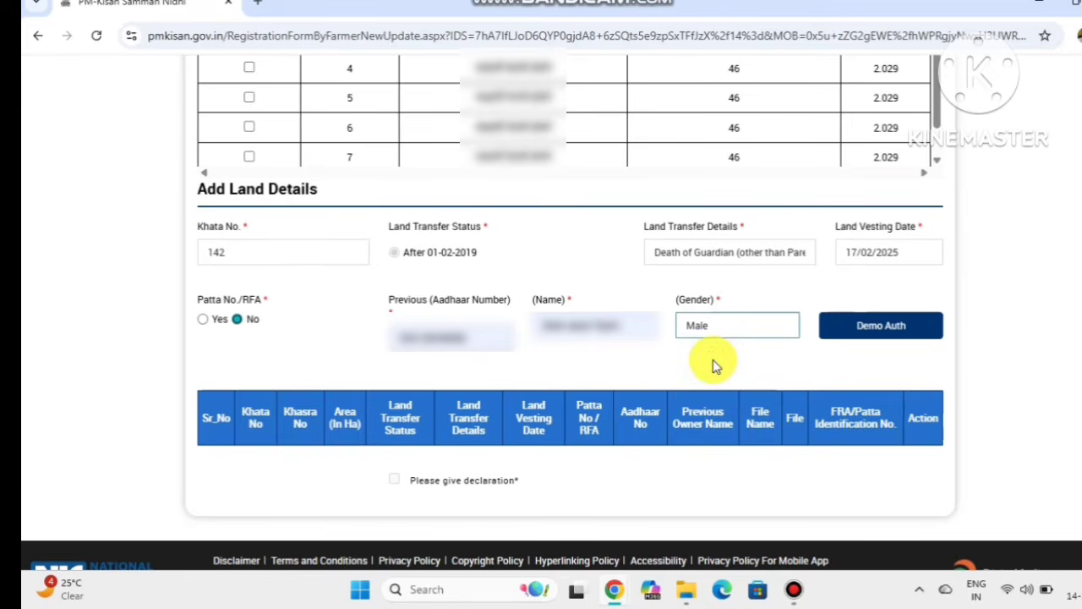
pyautogui.click(879, 331)
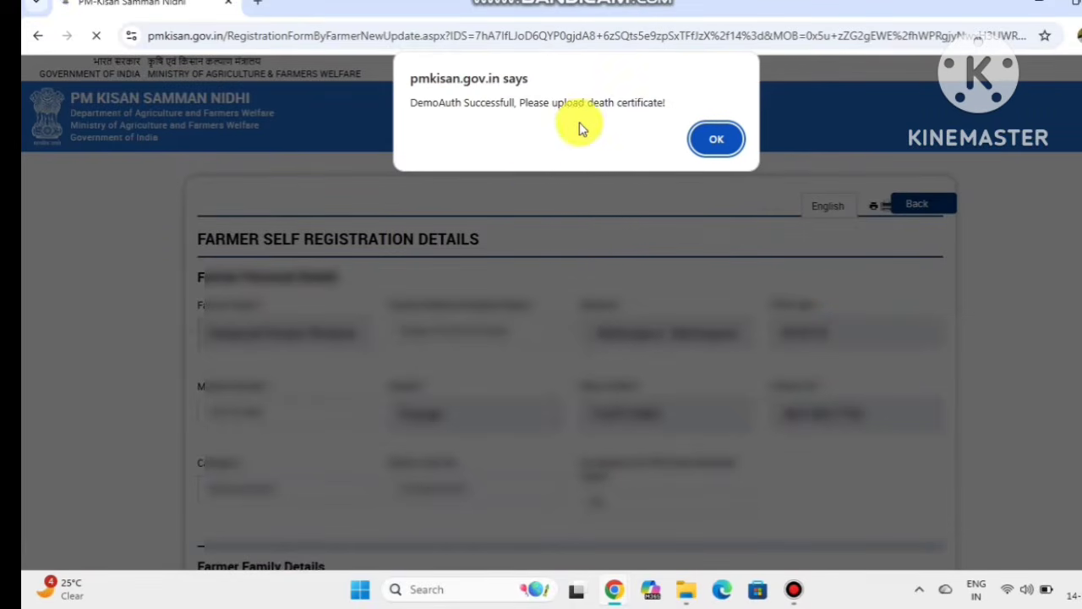
# - Upload the Deathcertificate file from Downloads and acknowledge the success alert
pyautogui.click(710, 139)
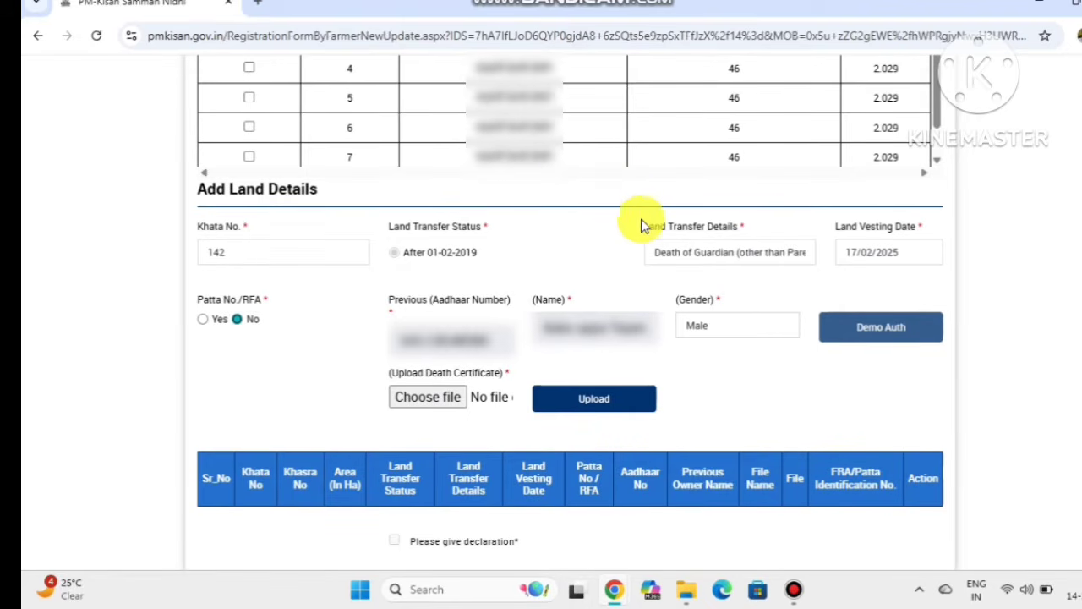
pyautogui.click(426, 402)
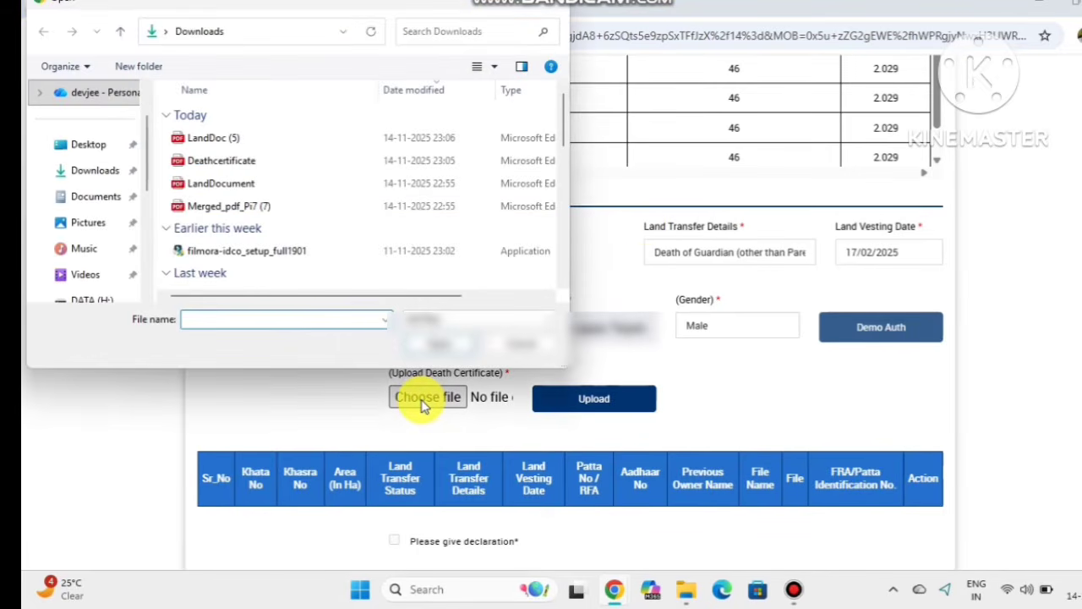
pyautogui.click(294, 172)
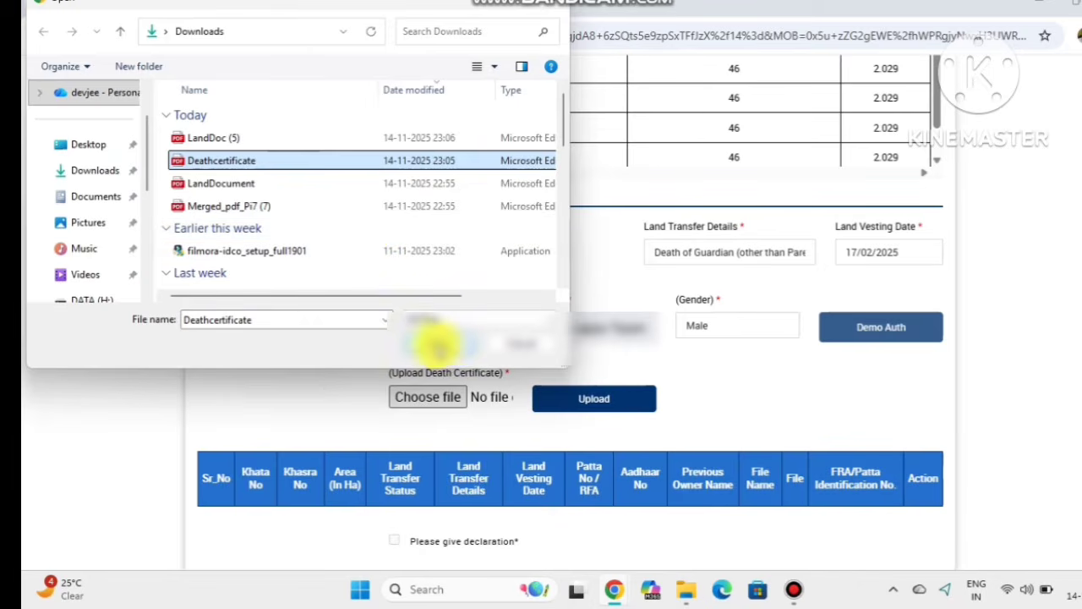
pyautogui.click(437, 343)
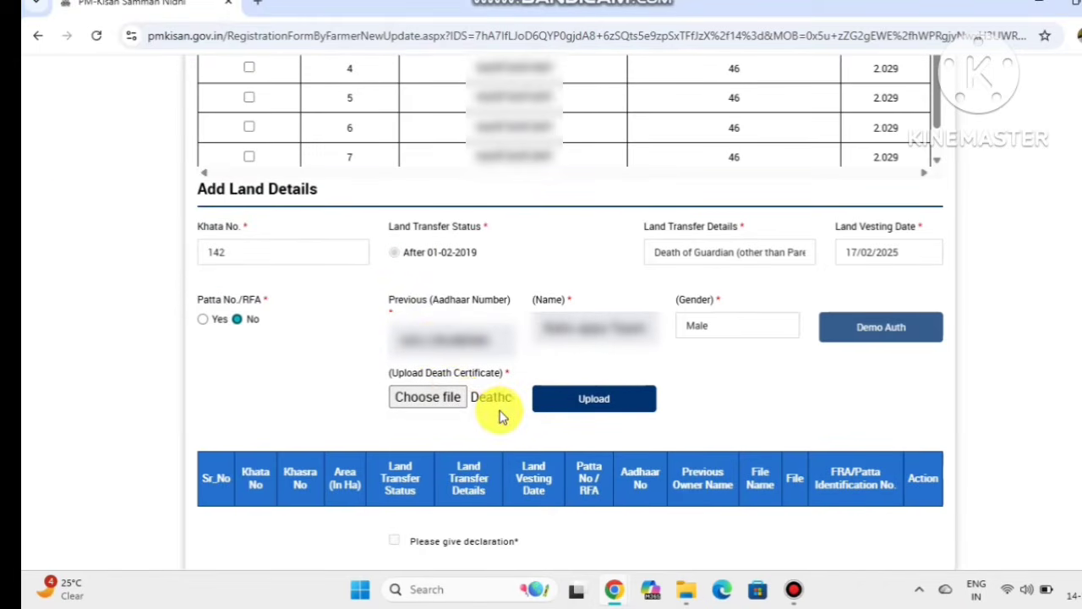
pyautogui.click(579, 411)
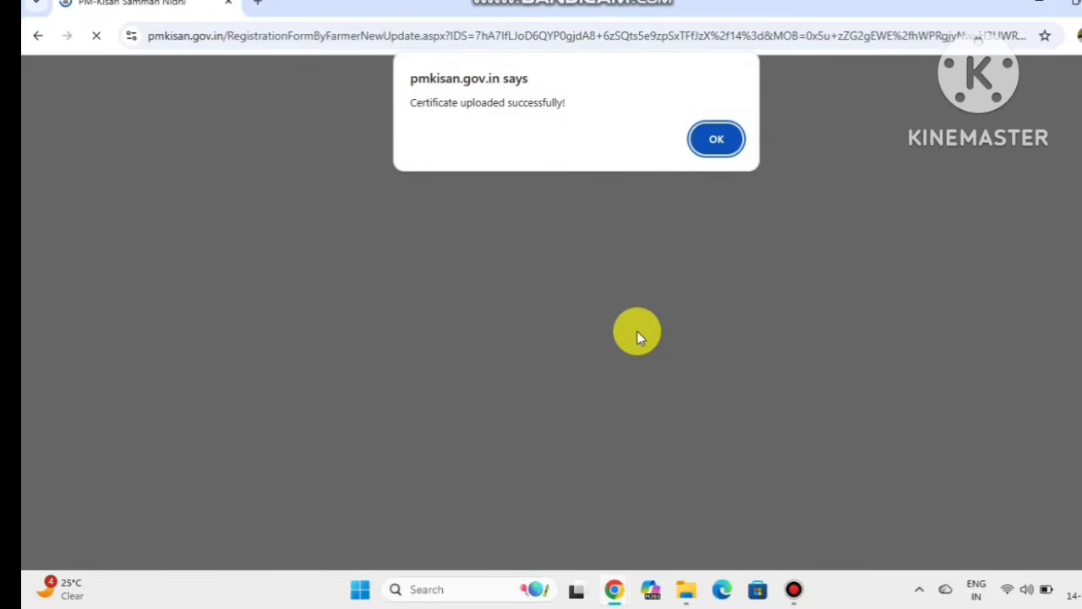
pyautogui.click(731, 139)
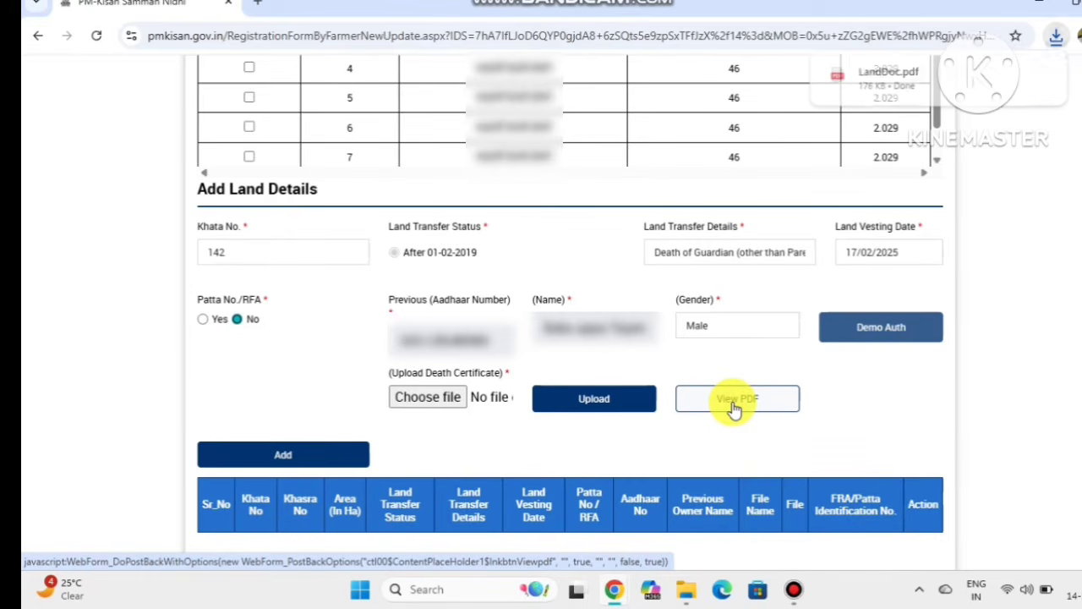
pyautogui.click(892, 91)
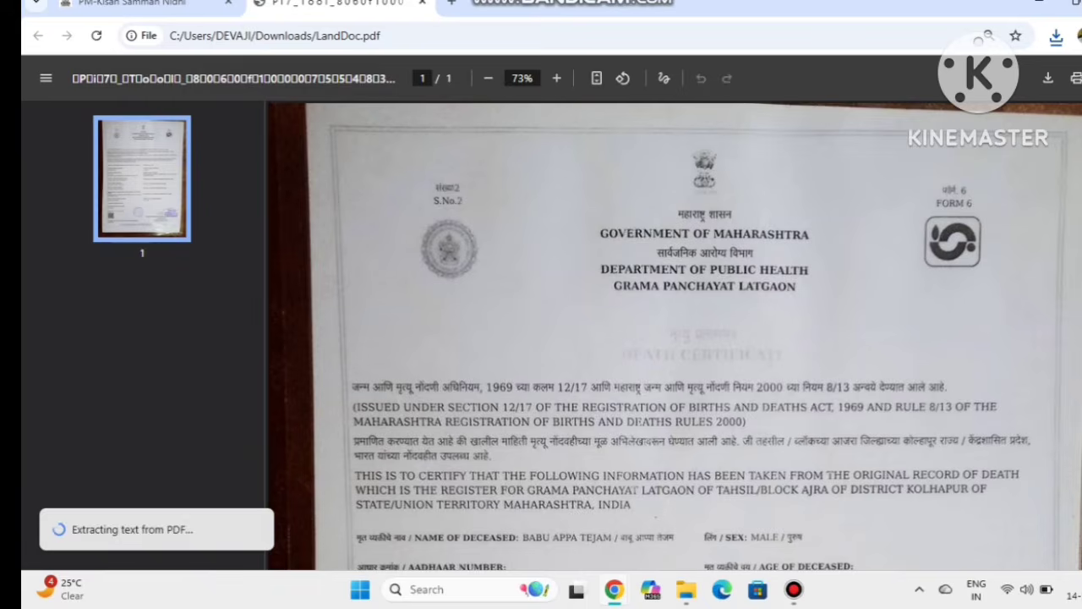
pyautogui.scroll(-5, 674, 335)
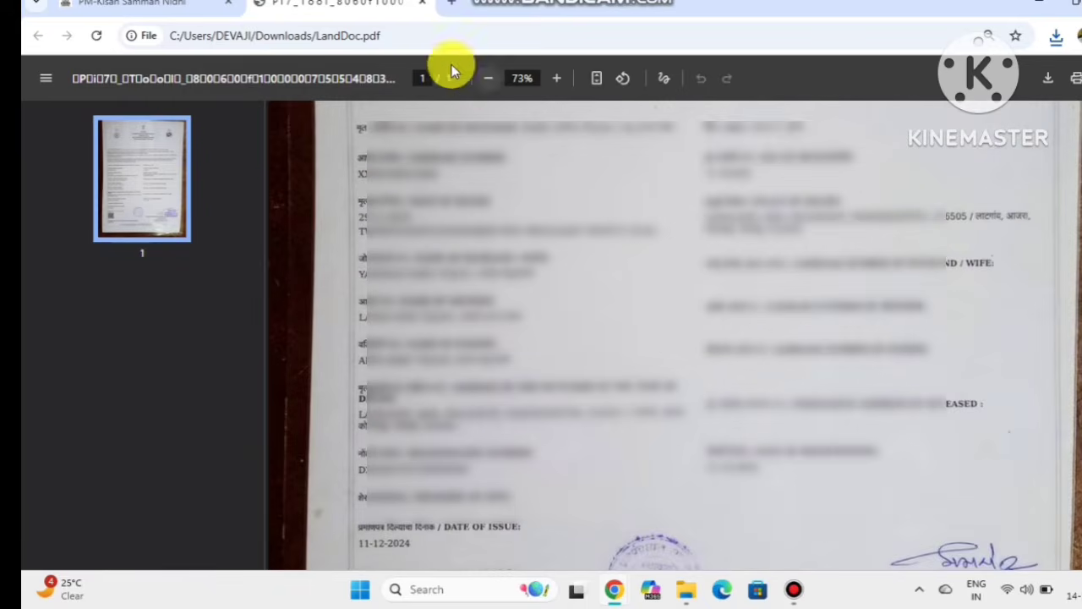
pyautogui.click(420, 7)
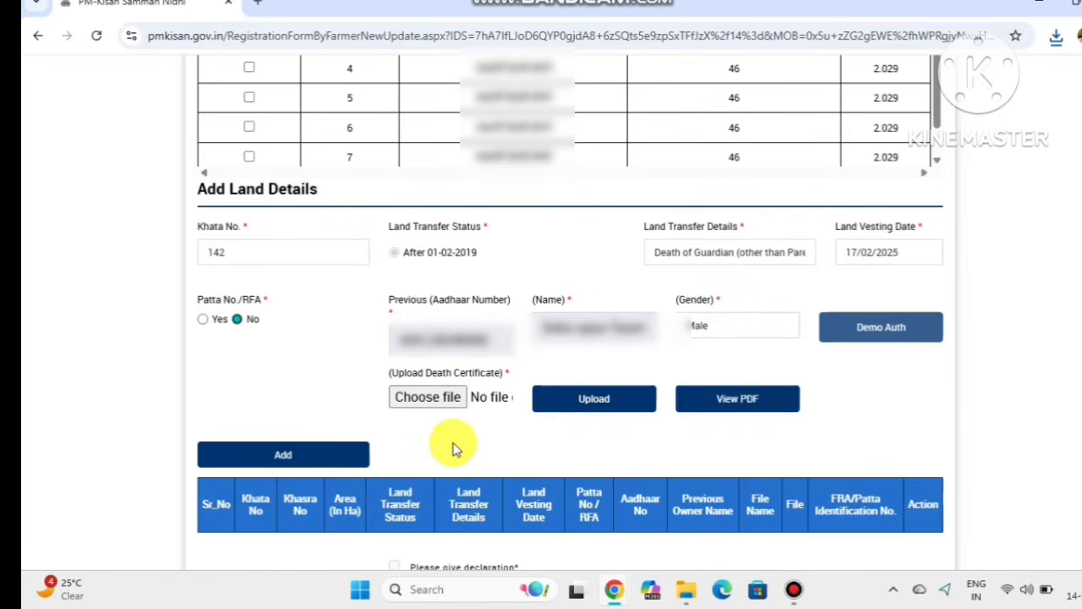
# - Tick 'I understand and agree' in the farmer's declaration and confirm it
pyautogui.scroll(-3, 454, 448)
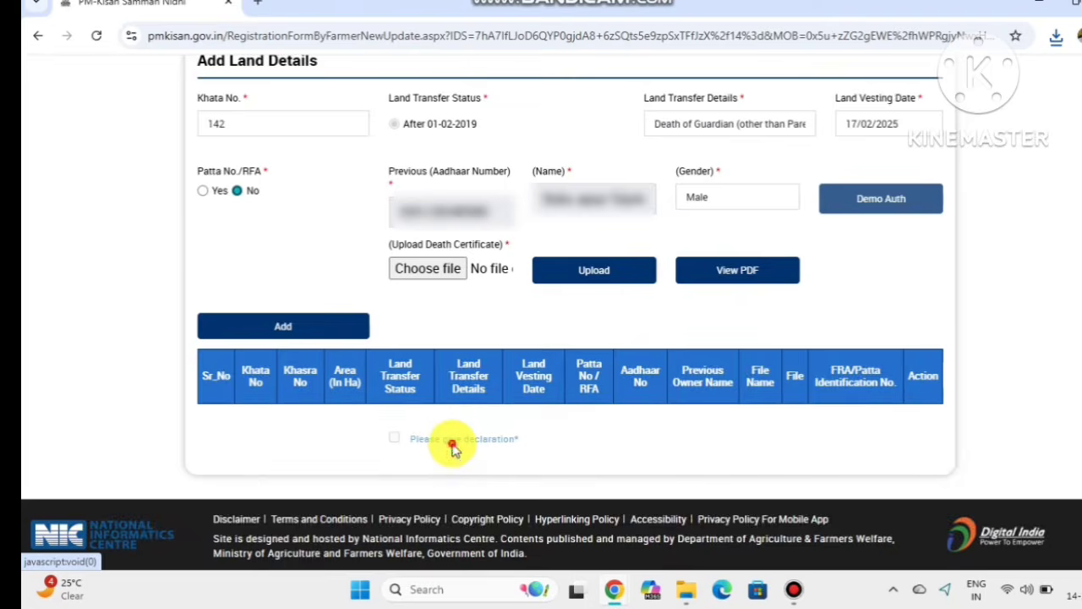
pyautogui.click(435, 439)
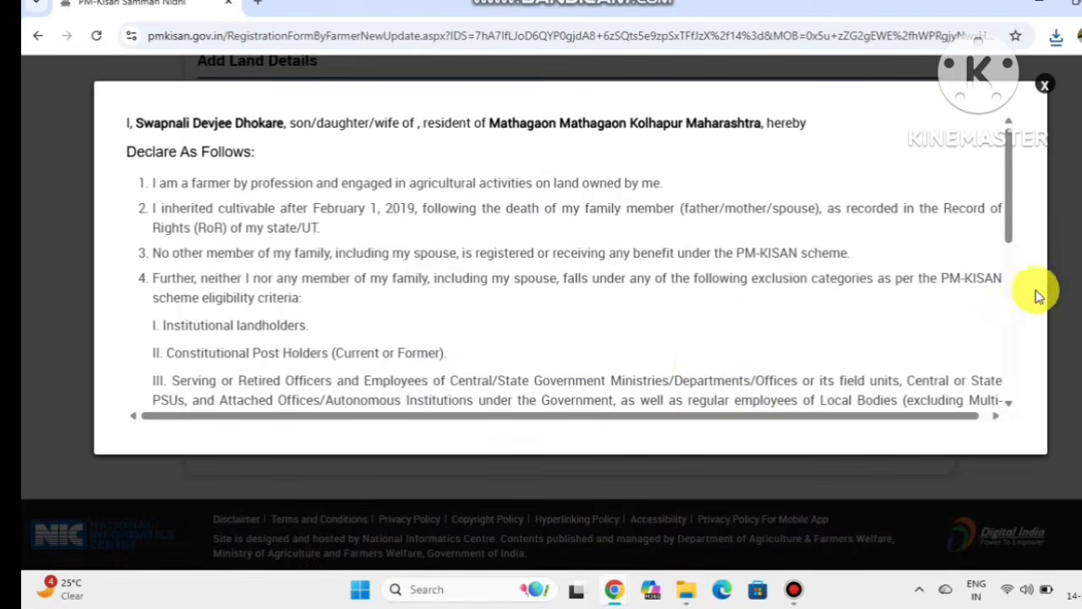
pyautogui.scroll(-3, 1011, 304)
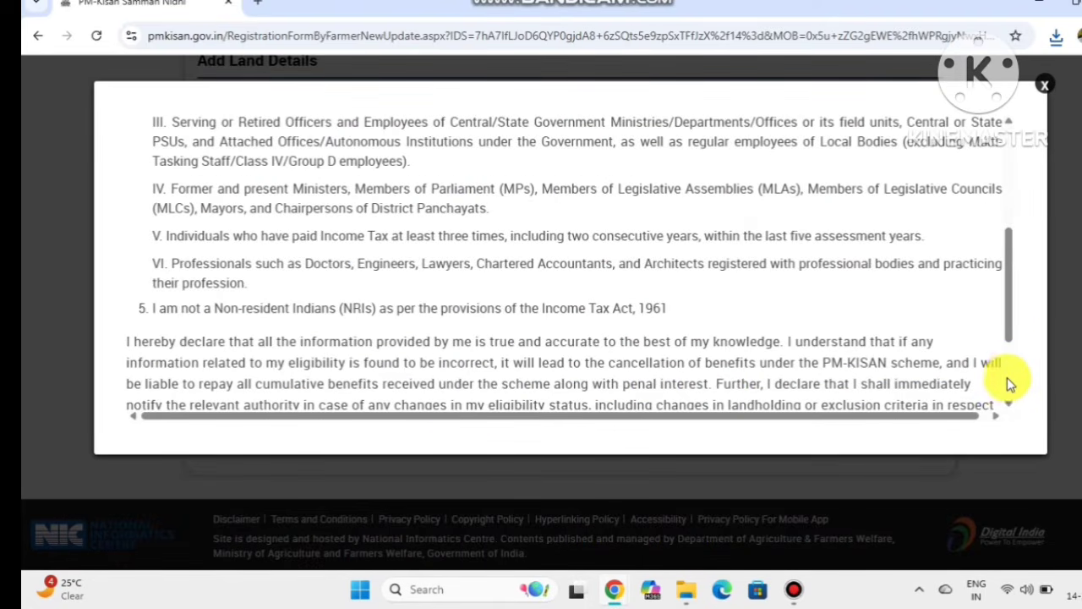
pyautogui.scroll(-2, 1008, 389)
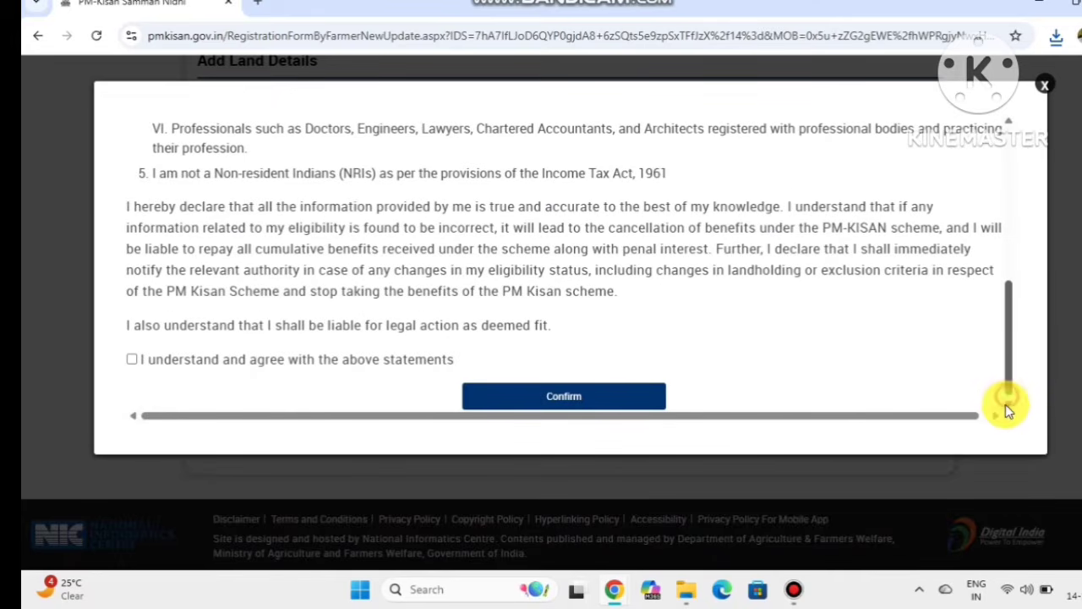
pyautogui.click(131, 361)
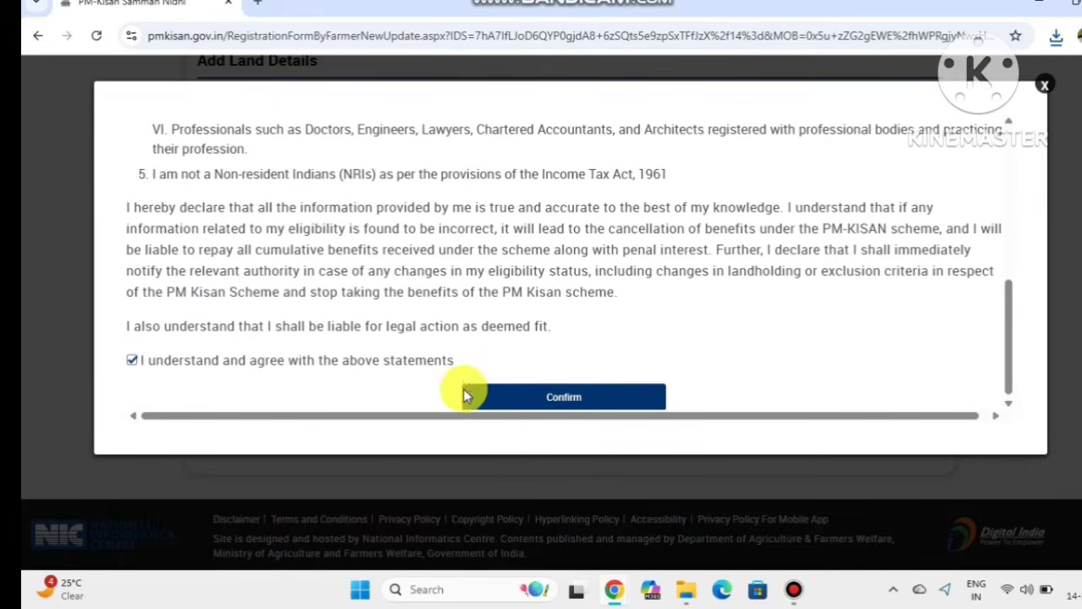
pyautogui.click(496, 397)
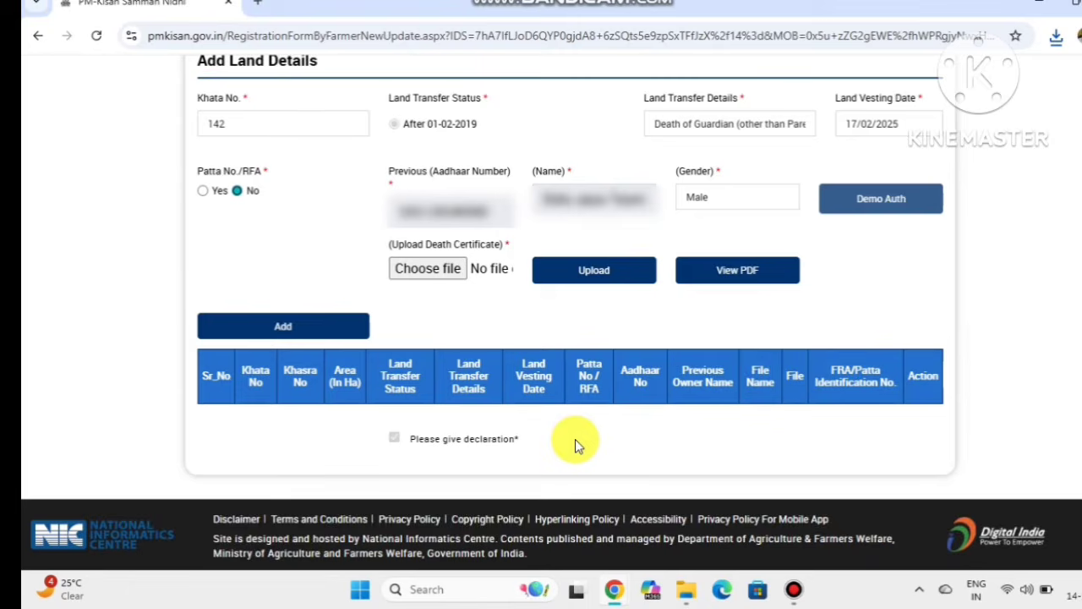
# - Add the Khata 142, Khasra 46, 2.029 ha land entry to the land table
pyautogui.click(288, 328)
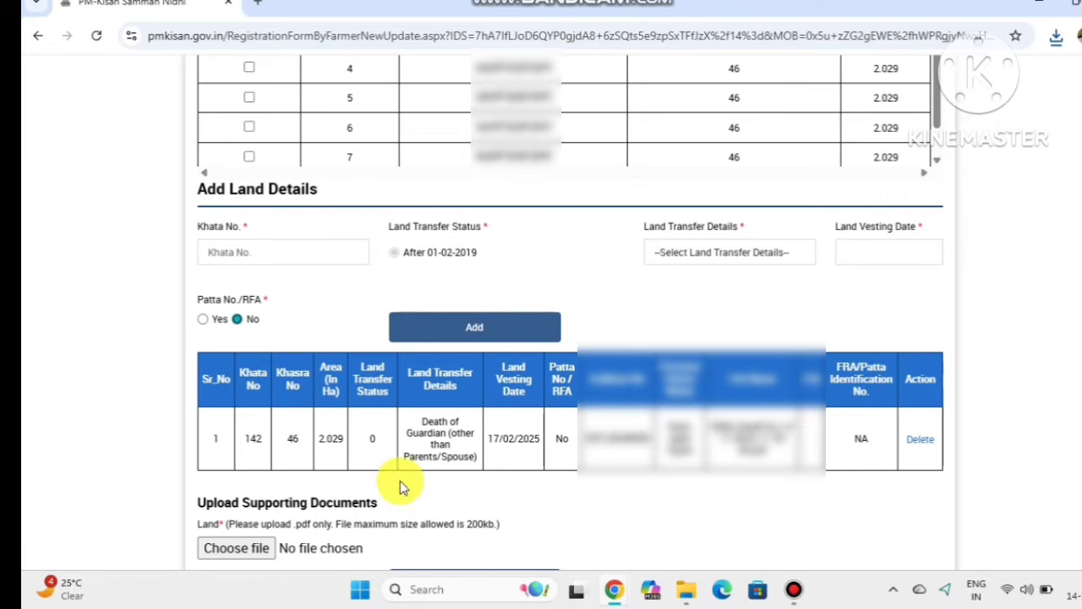
pyautogui.scroll(-3, 415, 510)
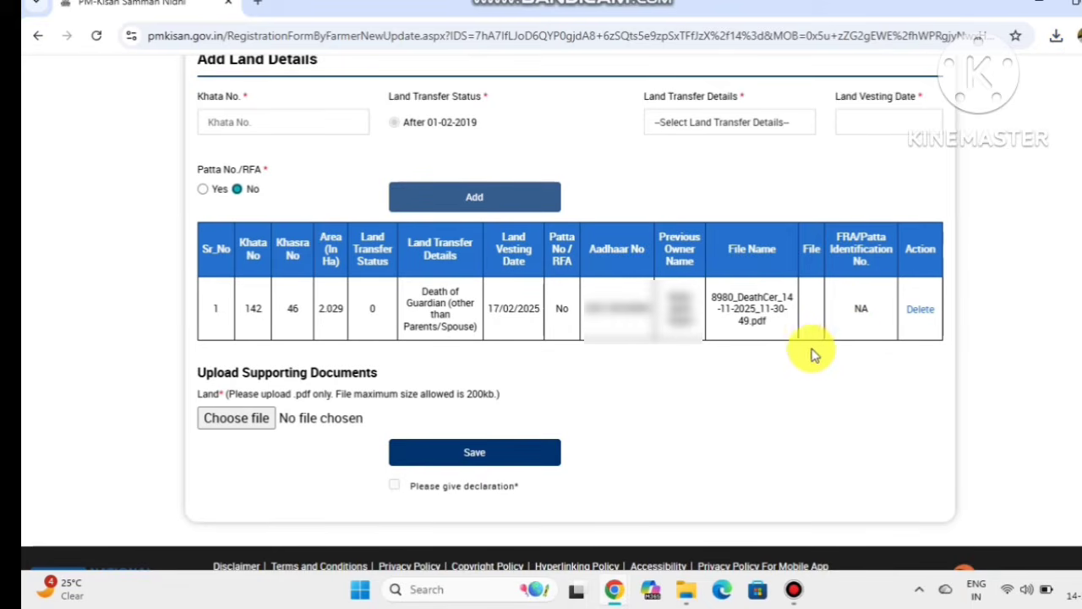
# - Choose LandDoc from the Downloads folder as the land supporting document
pyautogui.click(243, 422)
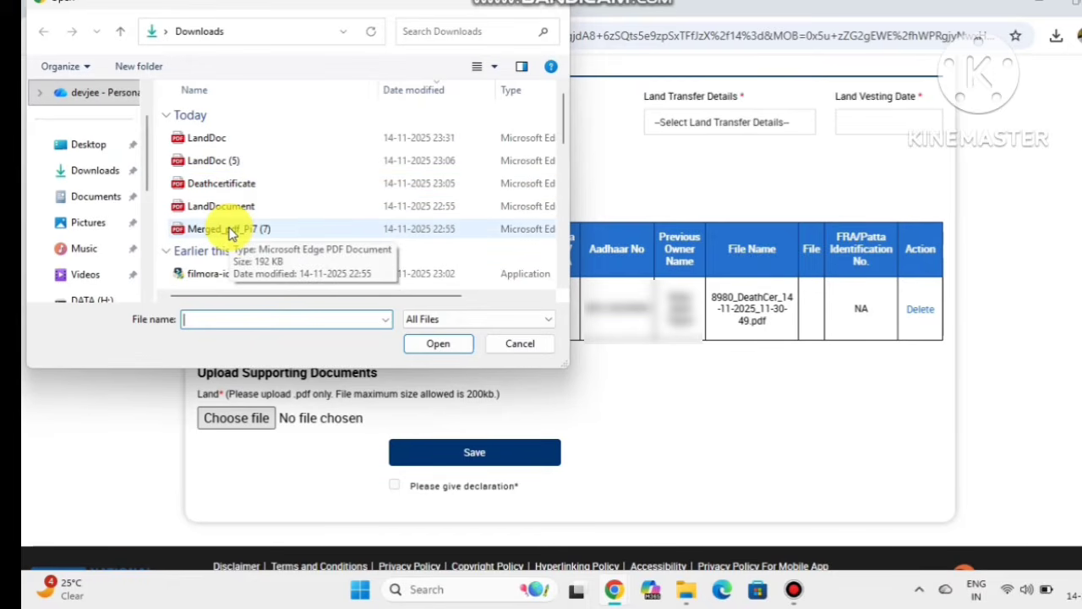
pyautogui.click(216, 143)
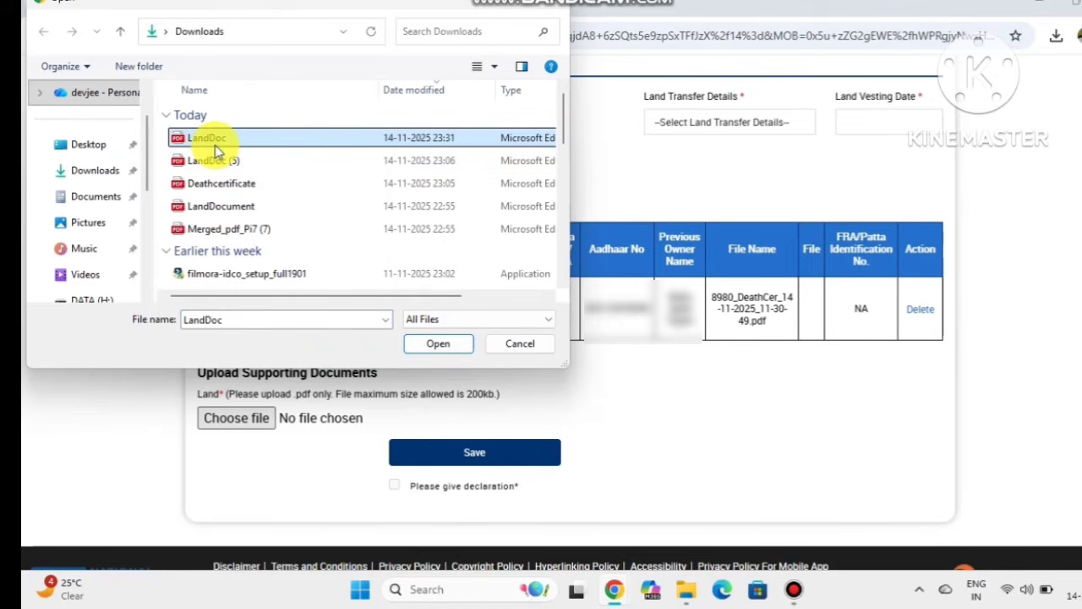
pyautogui.click(436, 344)
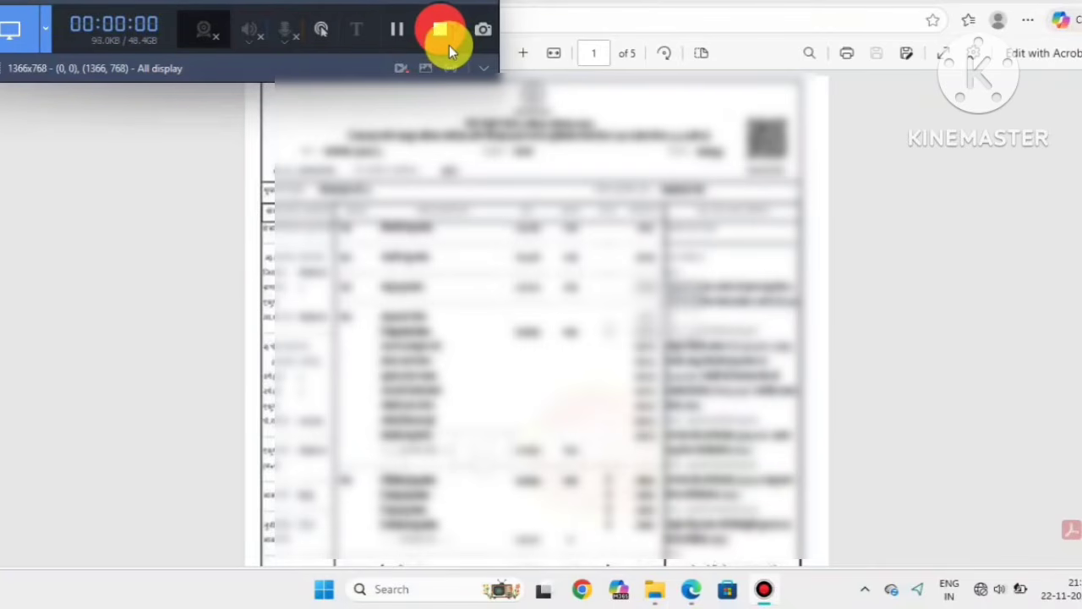
pyautogui.click(465, 2)
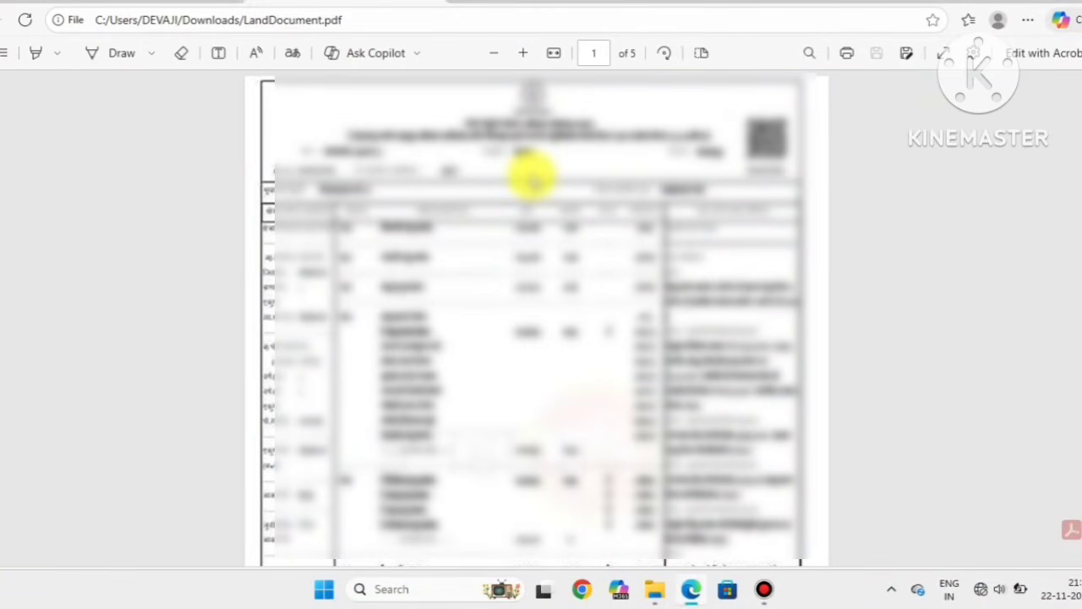
# - Review all five pages of LandDocument.pdf, then attach LandDoc.pdf as the land document
pyautogui.scroll(-1, 531, 178)
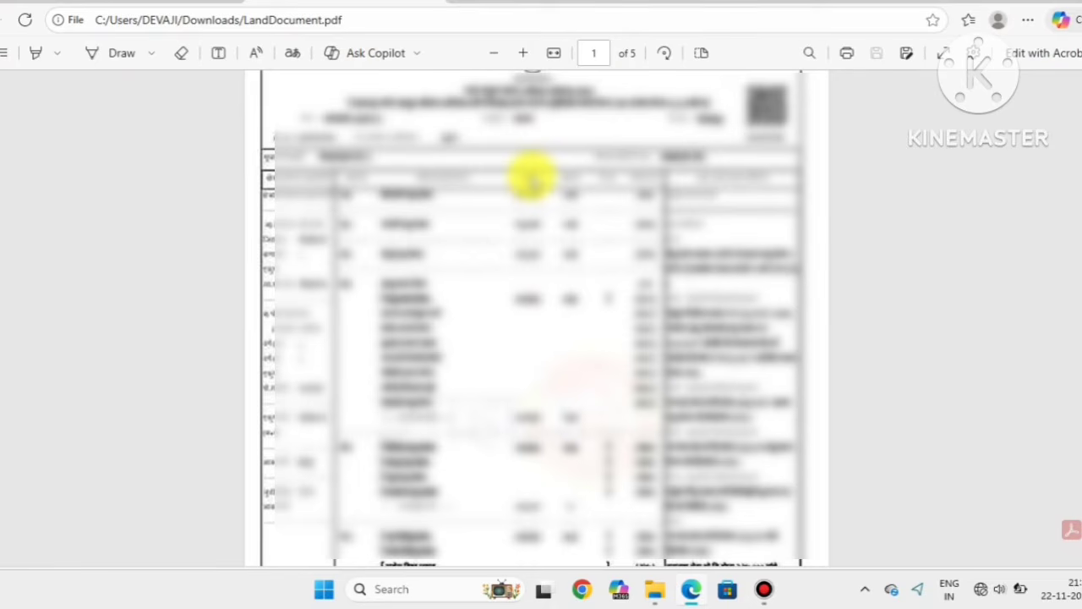
pyautogui.scroll(-10, 531, 179)
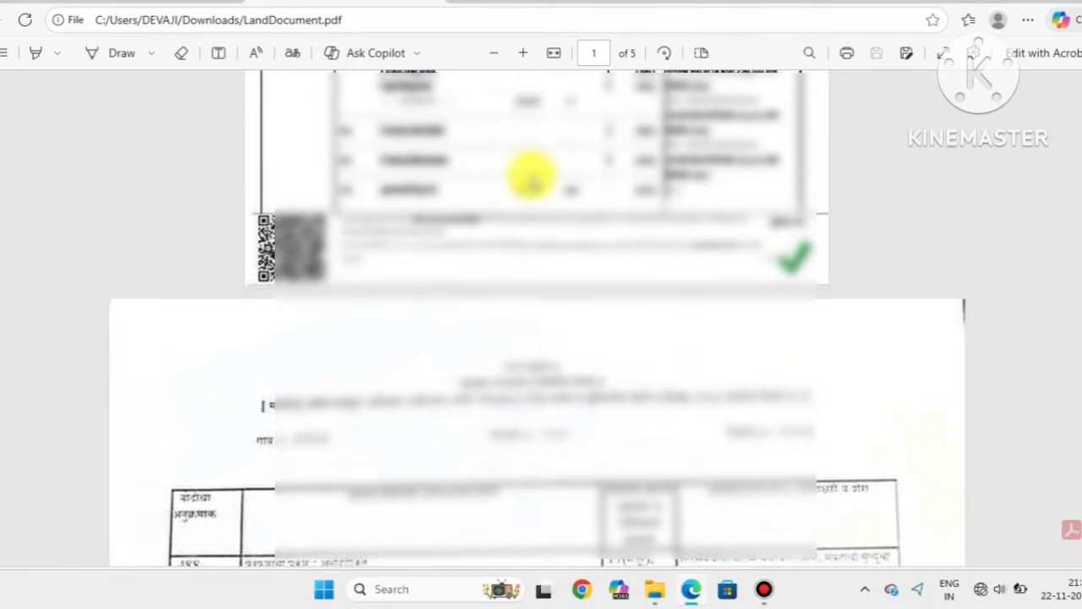
pyautogui.scroll(-2, 531, 178)
pyautogui.scroll(-15, 531, 177)
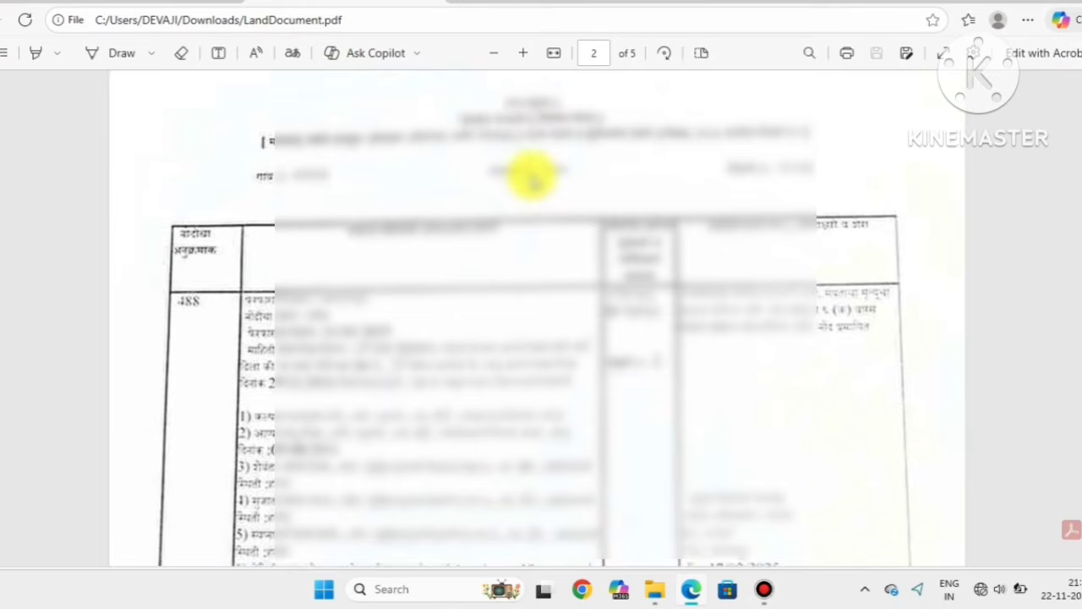
pyautogui.scroll(-12, 531, 178)
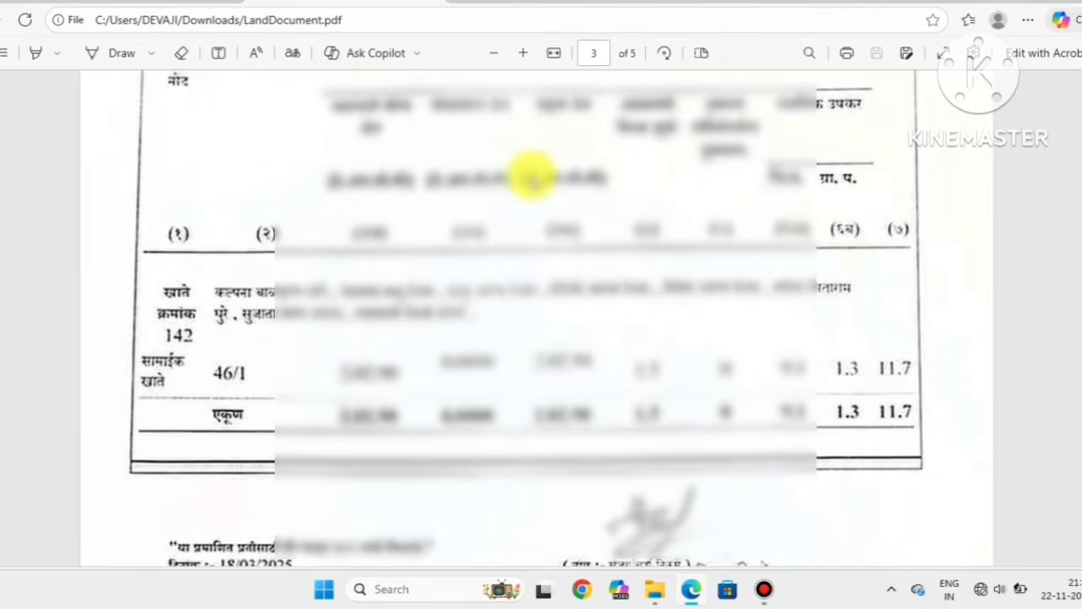
pyautogui.scroll(-10, 531, 178)
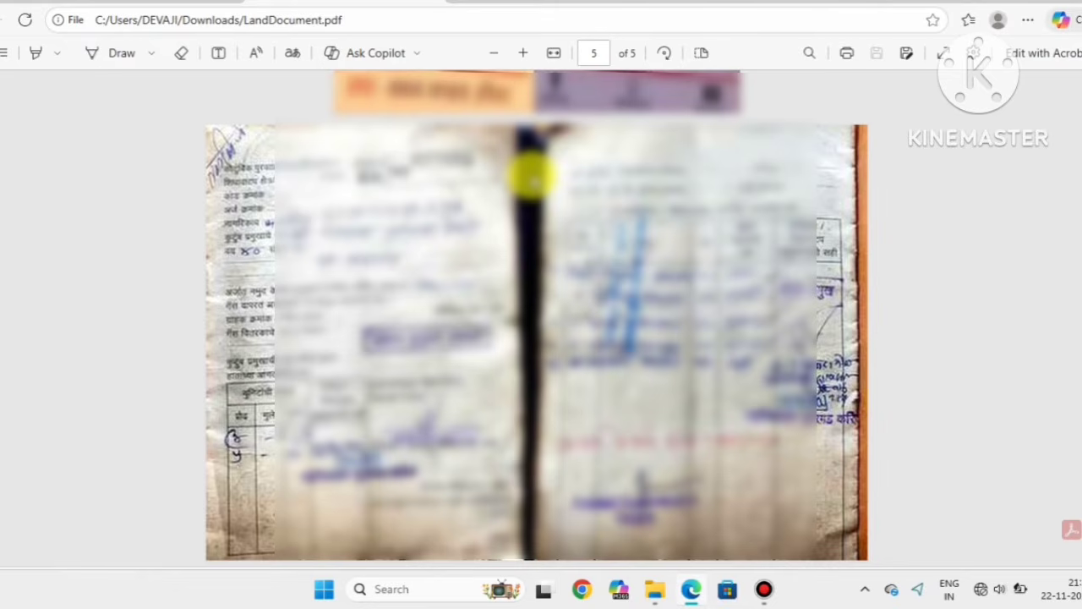
pyautogui.scroll(10, 531, 178)
pyautogui.scroll(15, 531, 178)
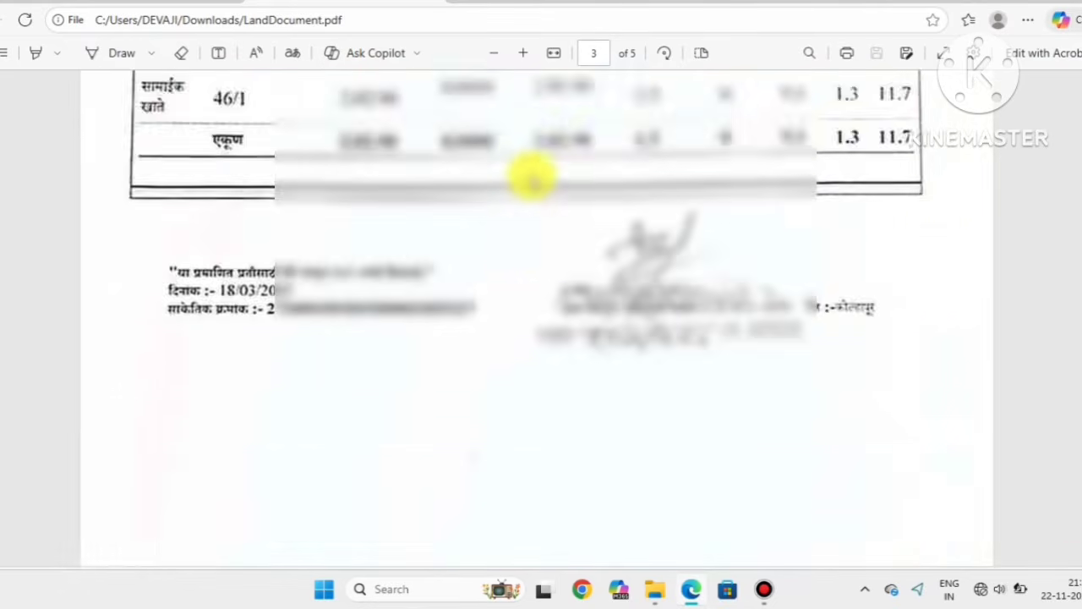
pyautogui.scroll(8, 531, 178)
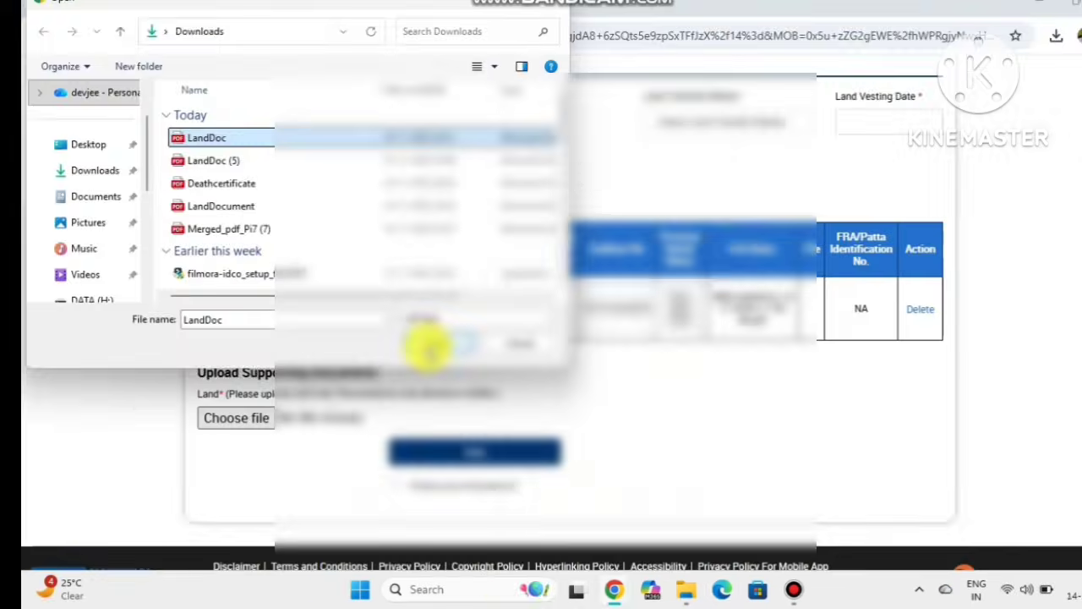
pyautogui.click(427, 342)
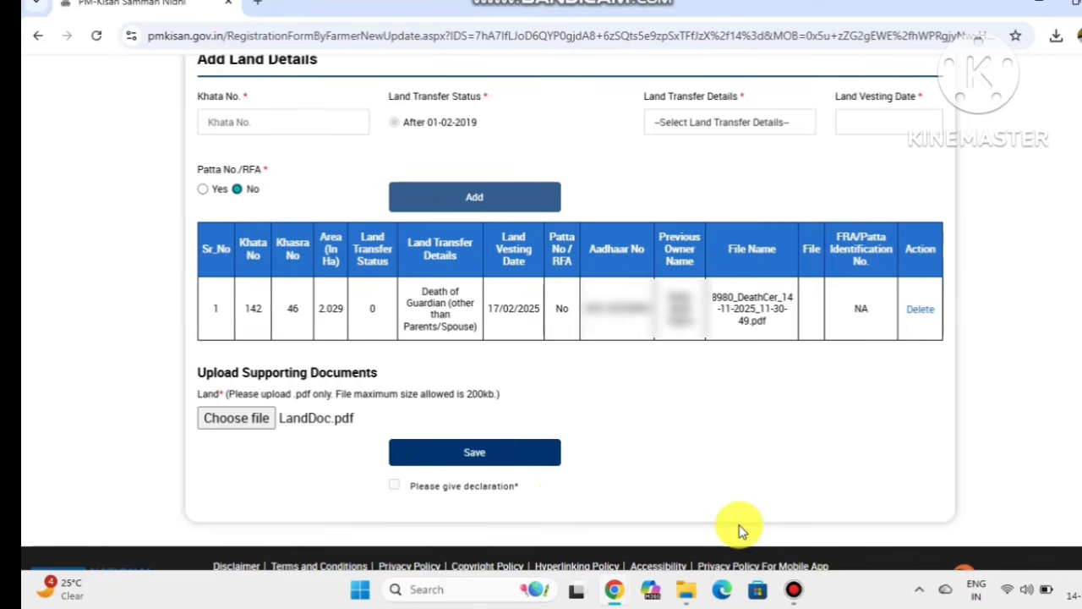
# - Tick 'I understand and agree with the above statements' in the declaration and confirm it again
pyautogui.click(462, 487)
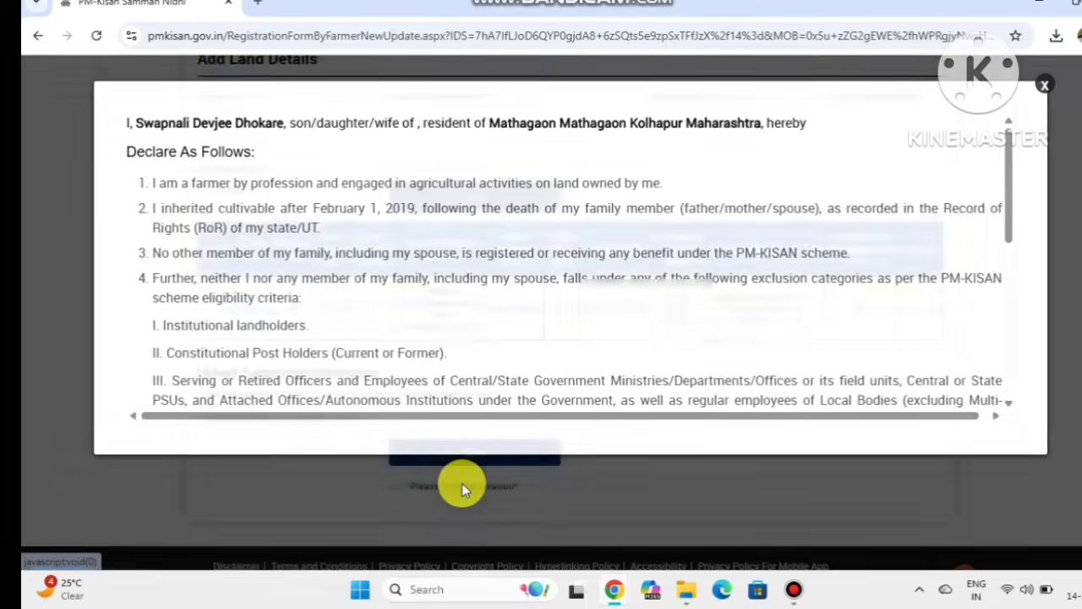
pyautogui.click(462, 487)
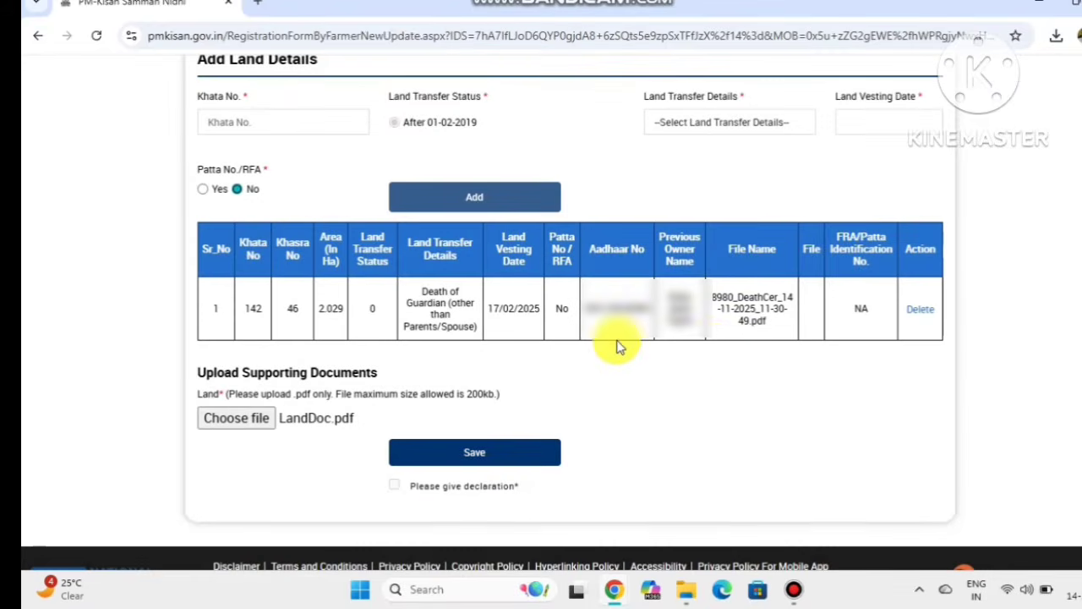
pyautogui.click(483, 485)
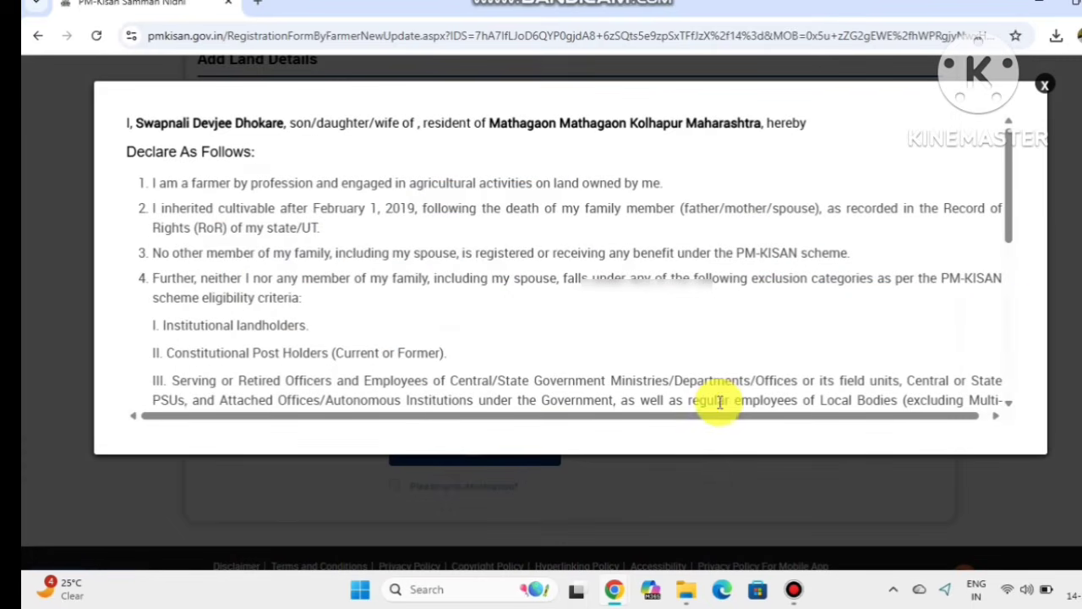
pyautogui.scroll(-5, 1012, 316)
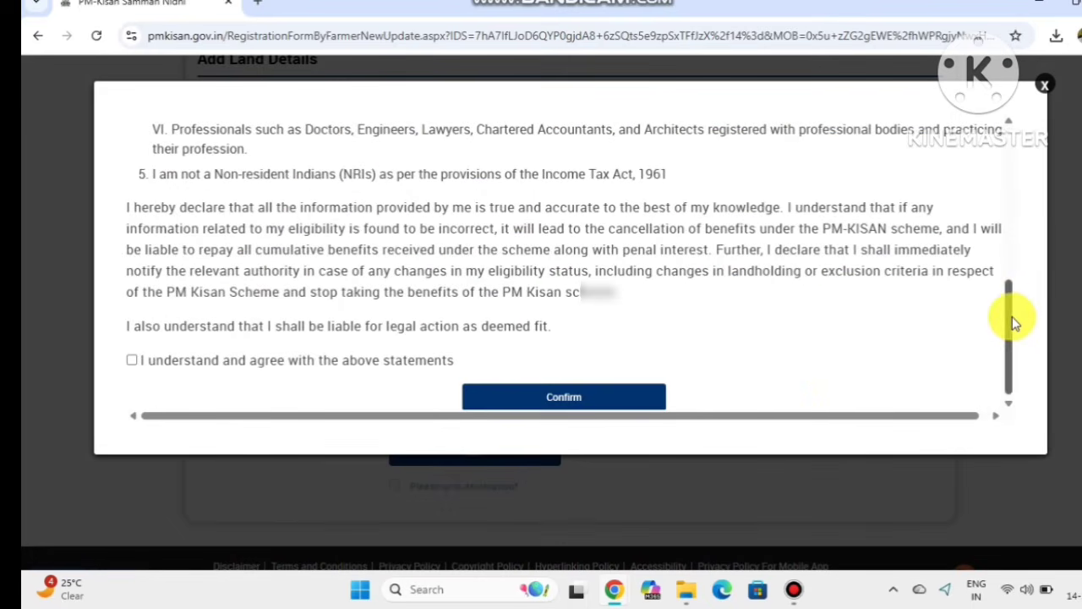
pyautogui.click(131, 360)
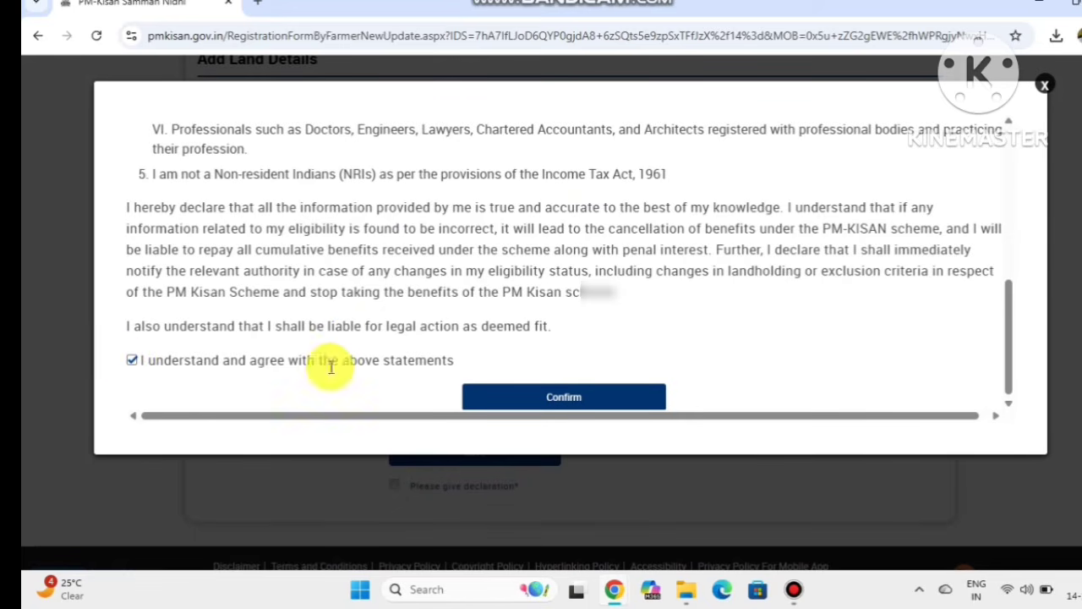
pyautogui.click(493, 390)
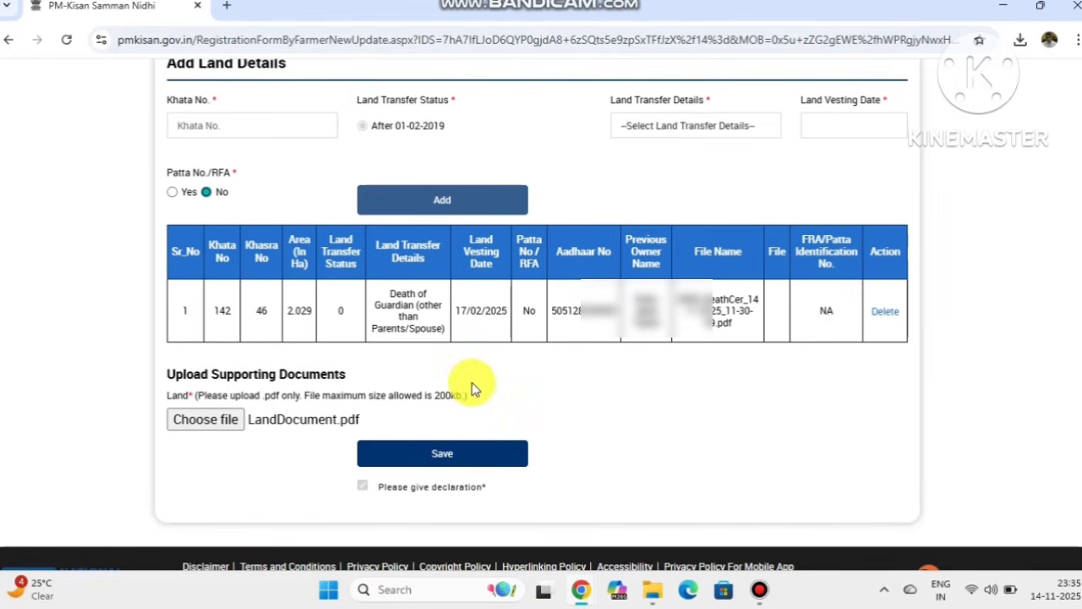
# - Save the registration, return to the home page, and dismiss the announcement popup
pyautogui.click(448, 458)
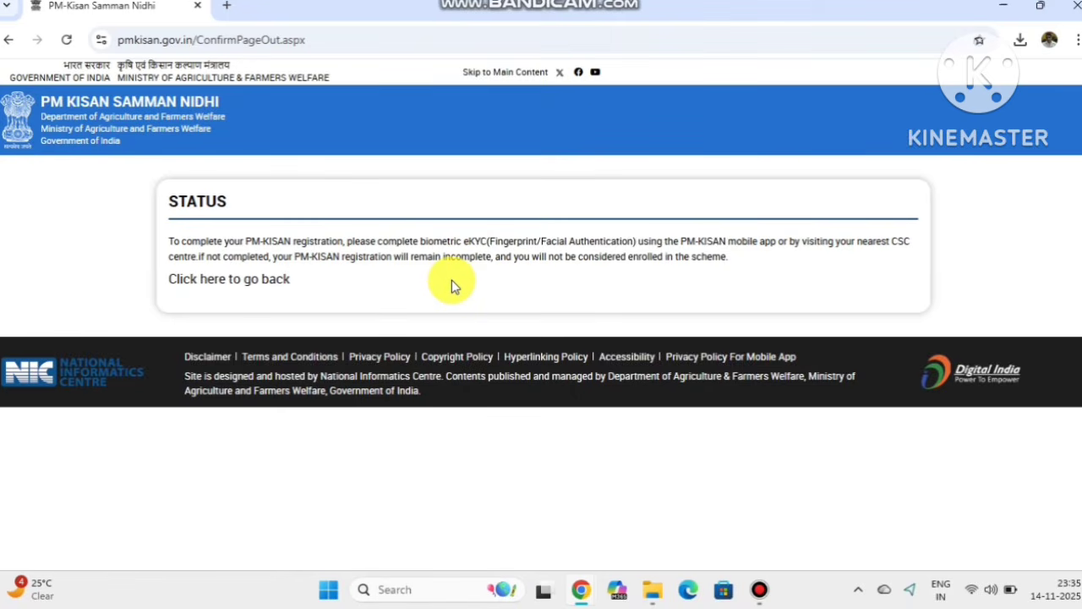
pyautogui.click(279, 280)
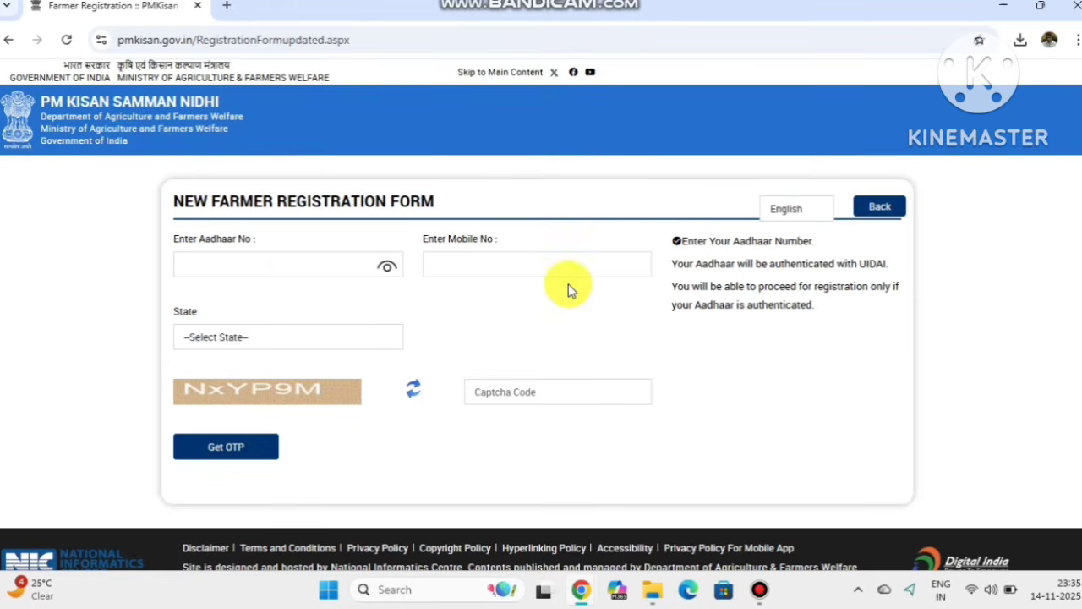
pyautogui.click(877, 211)
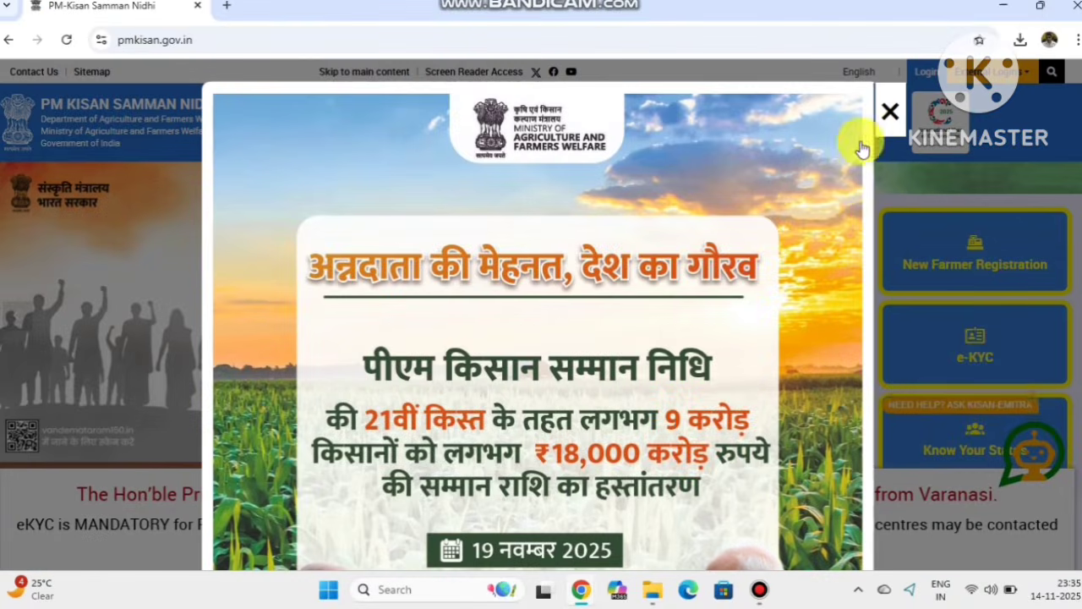
pyautogui.click(888, 110)
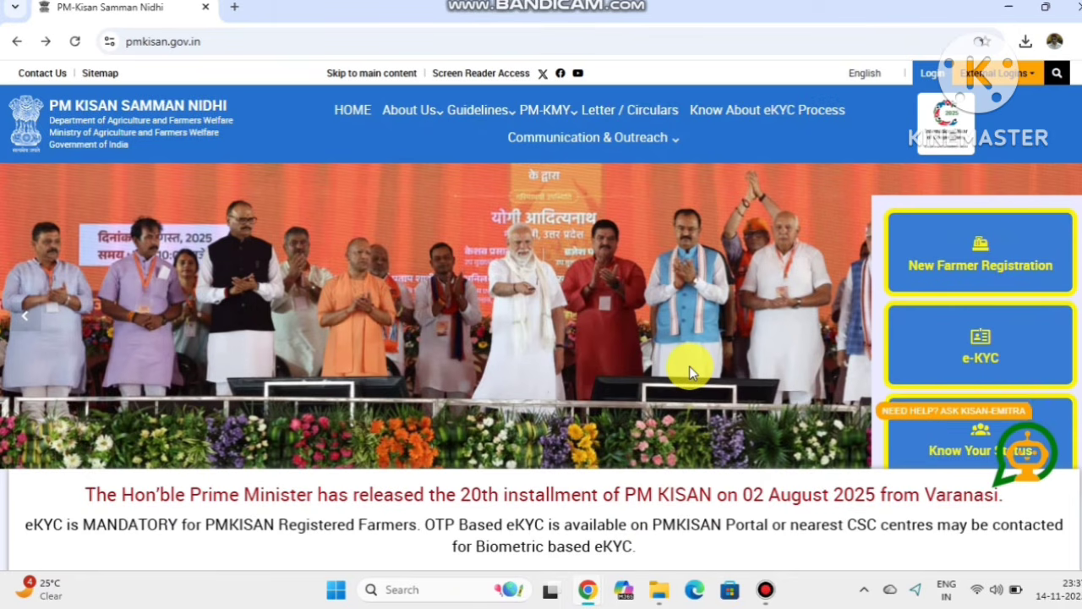
pyautogui.scroll(-9, 689, 366)
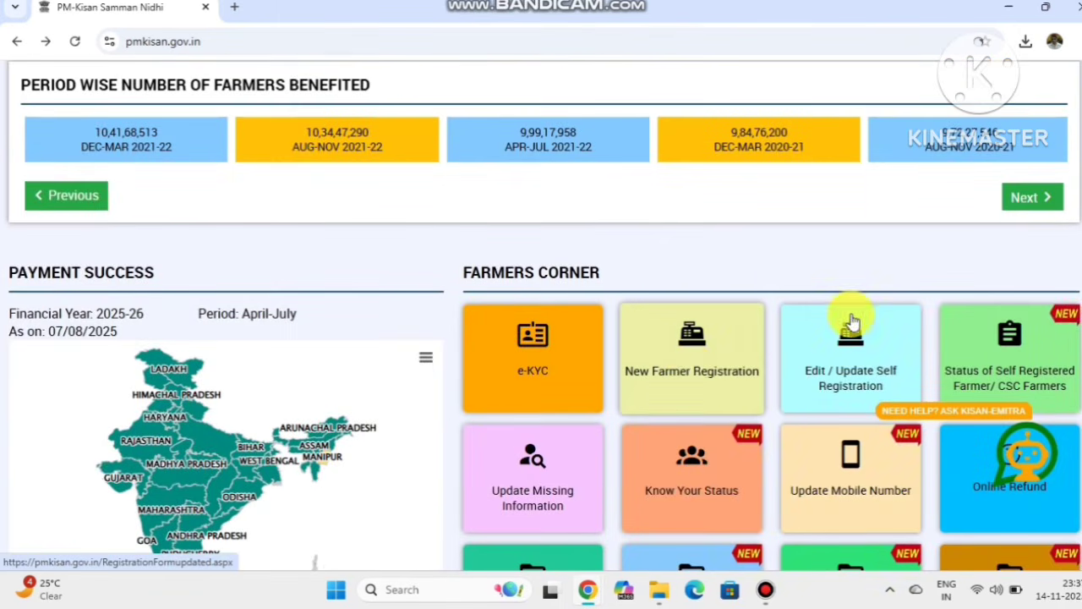
# - Open 'Status of Self Registered Farmer' and enter the Aadhaar number and captcha code
pyautogui.click(978, 362)
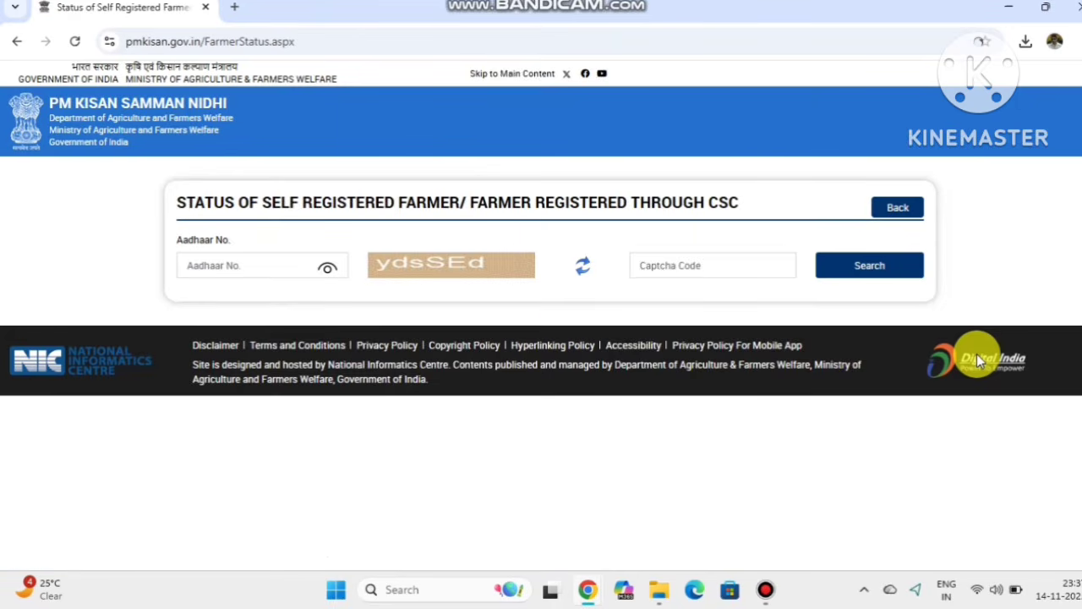
pyautogui.click(264, 268)
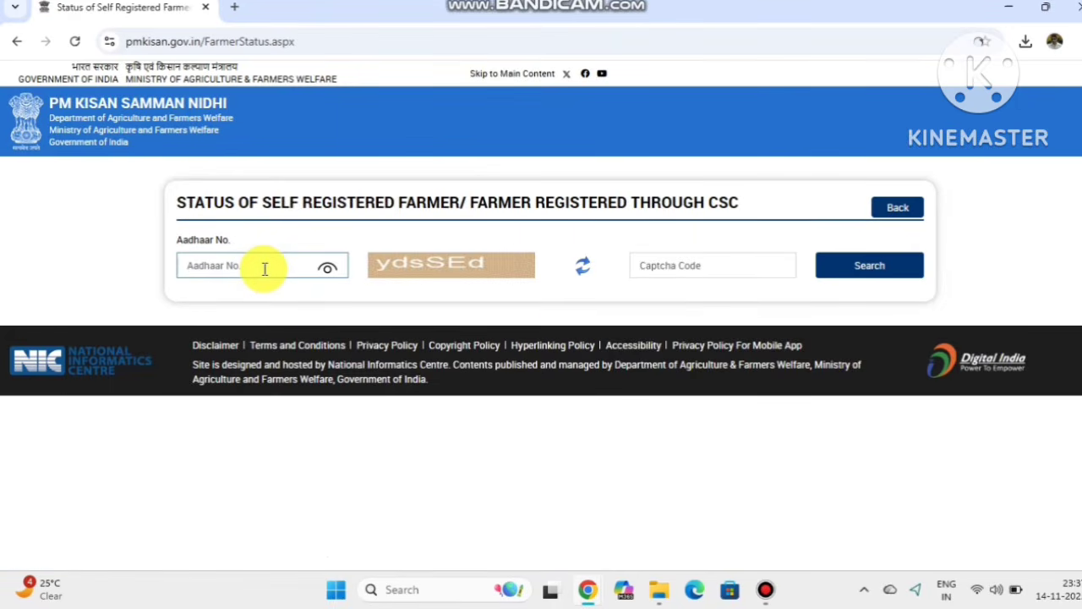
pyautogui.write('••')
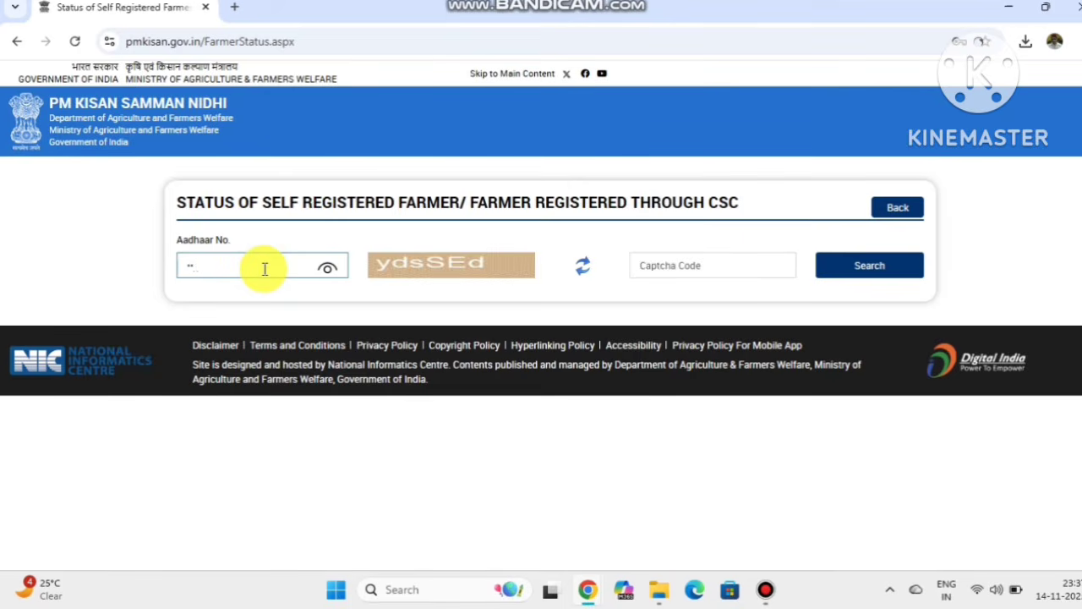
pyautogui.write('••••••••••')
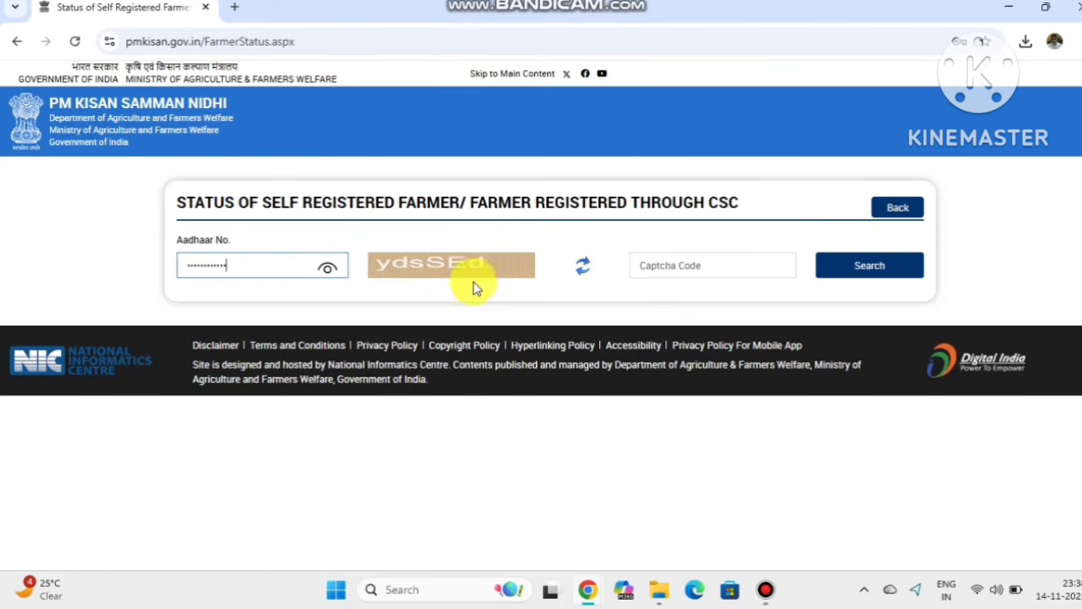
pyautogui.click(649, 259)
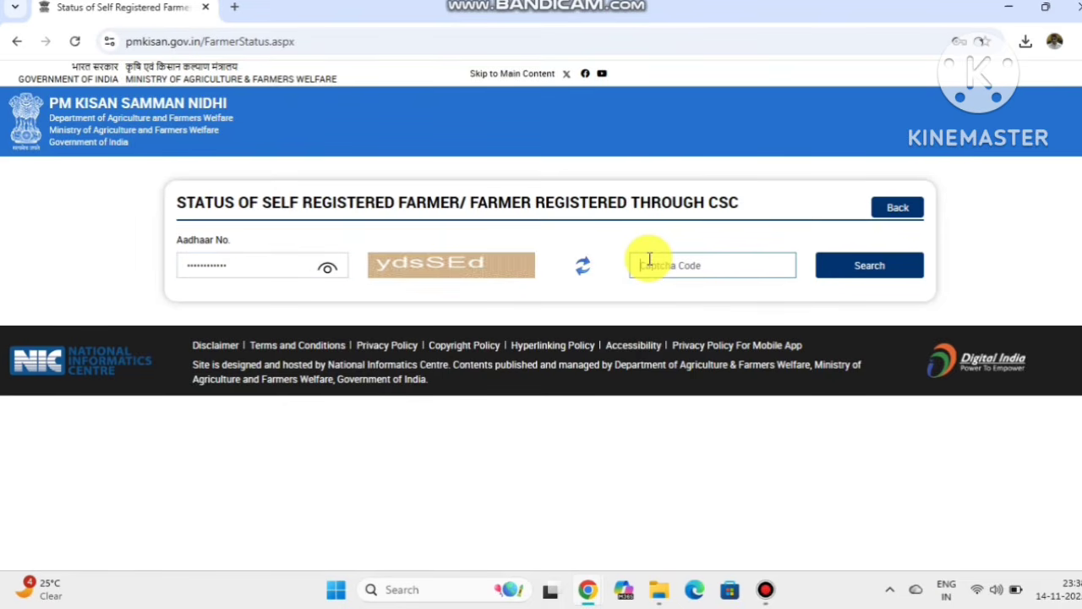
pyautogui.write('y')
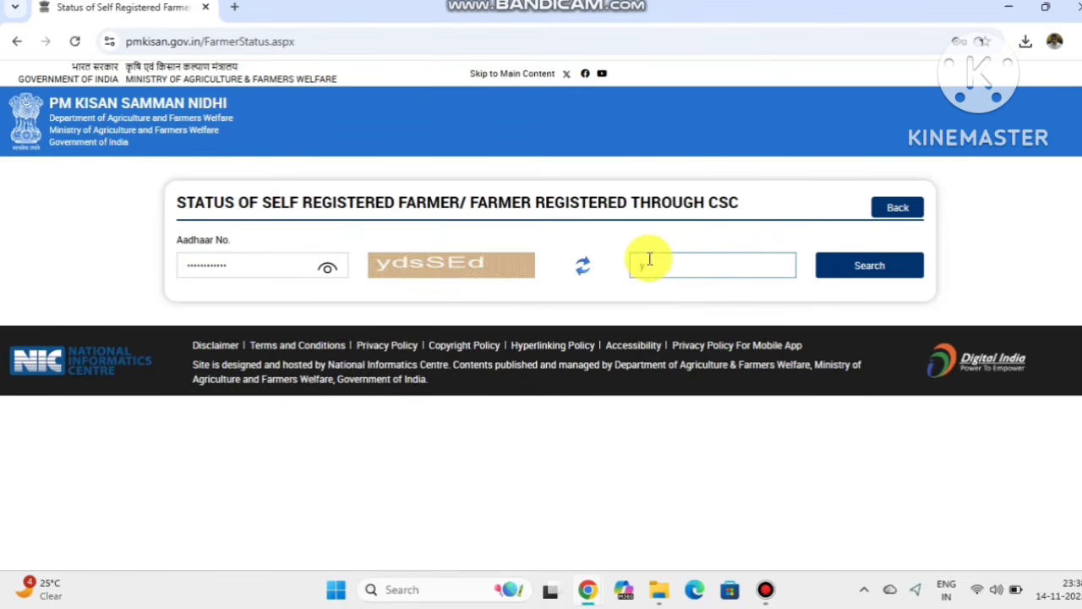
pyautogui.write('ds')
pyautogui.write('SEd')
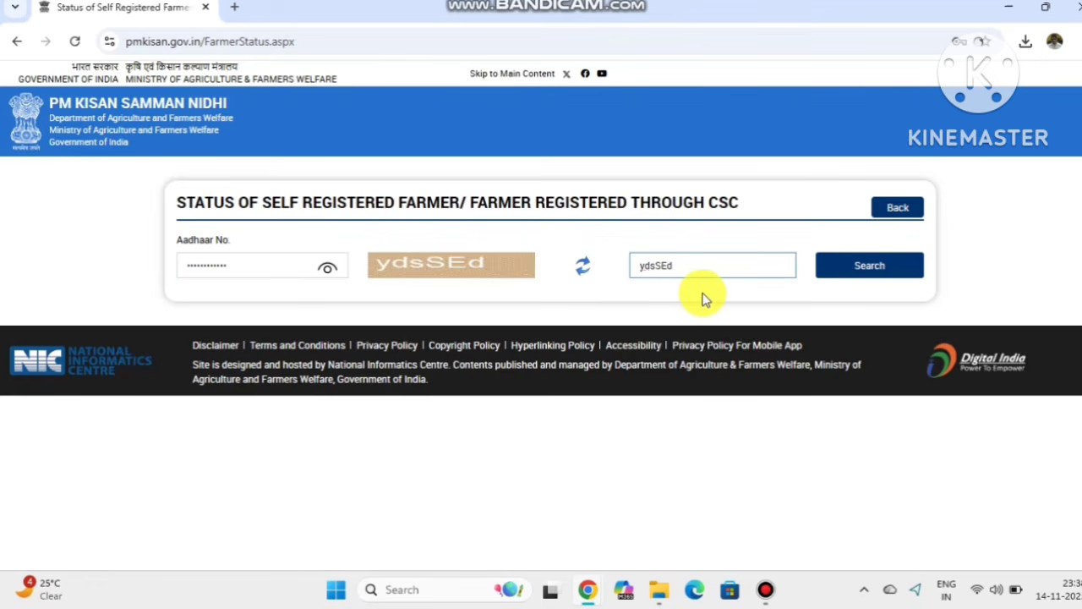
# - Search the status: application received 14-11-2025 in Ajra, Kolhapur, with e-KYC pending
pyautogui.click(845, 282)
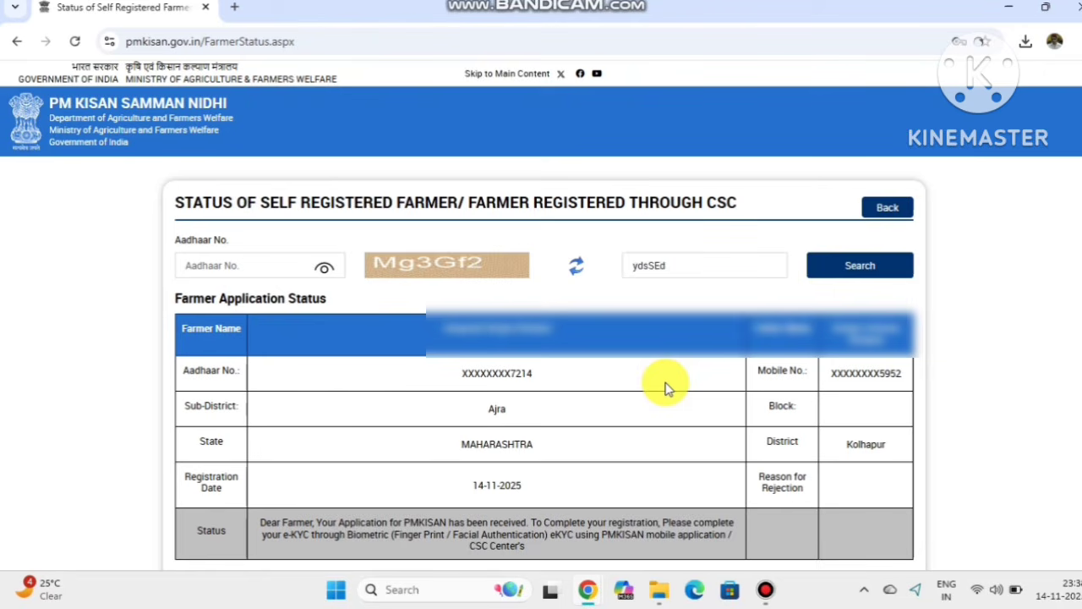
pyautogui.scroll(-2, 665, 387)
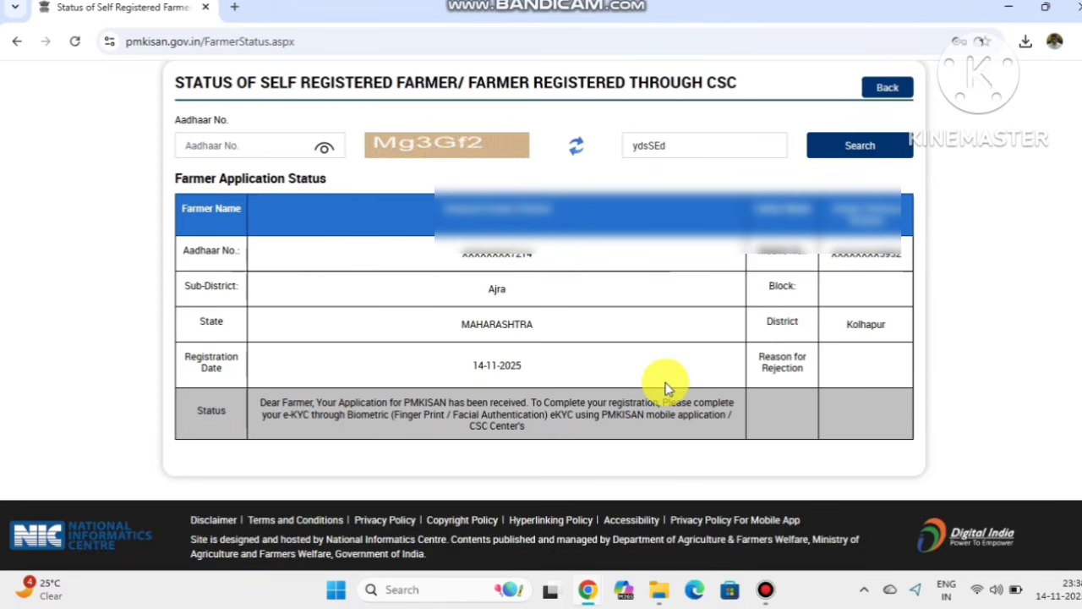
pyautogui.scroll(1, 665, 388)
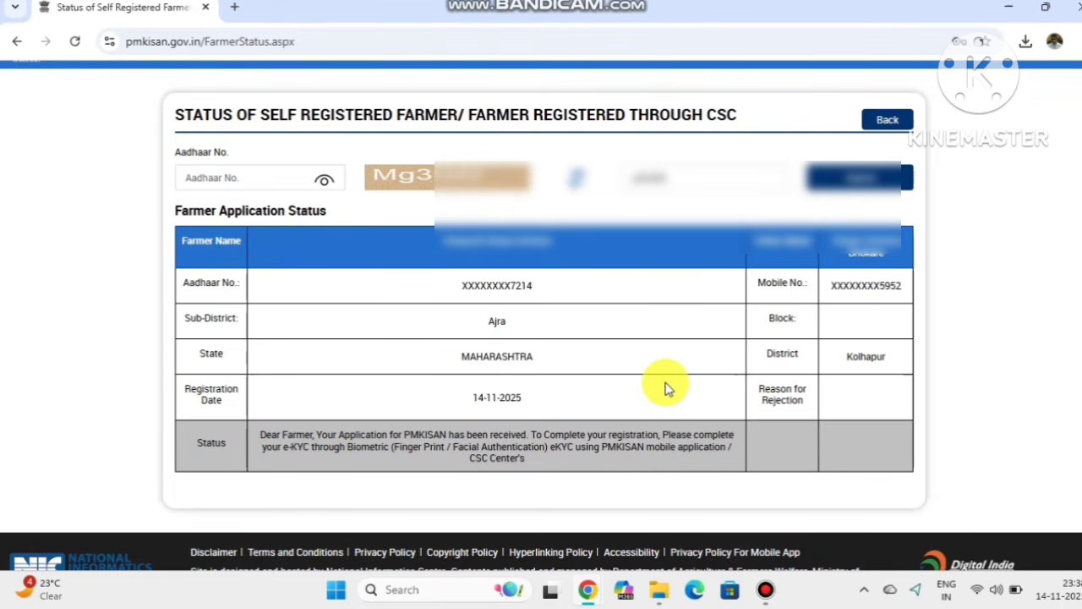
pyautogui.scroll(-1, 665, 387)
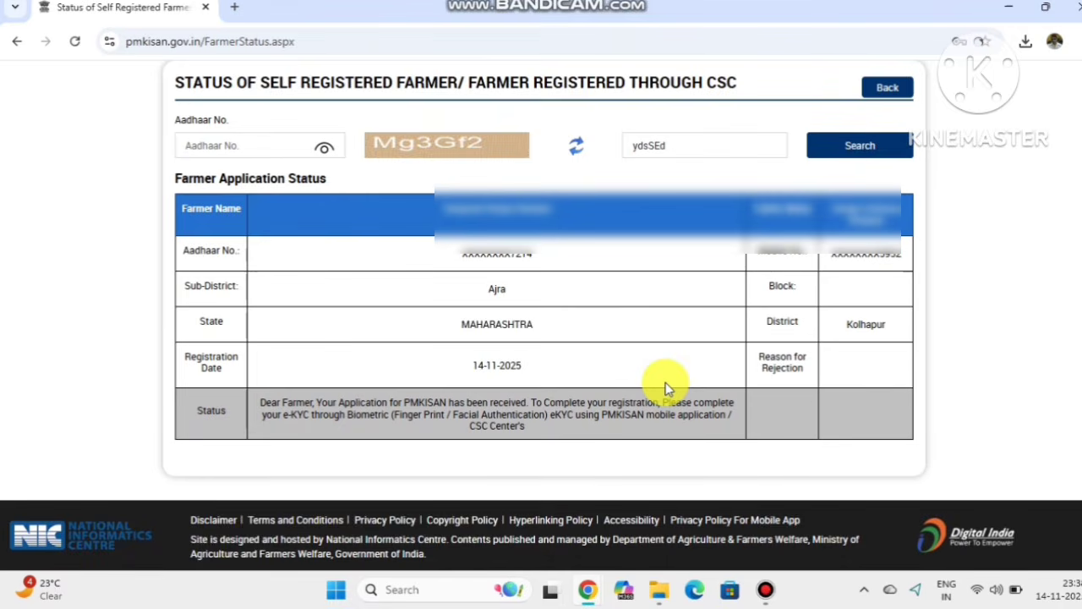
pyautogui.scroll(4, 665, 388)
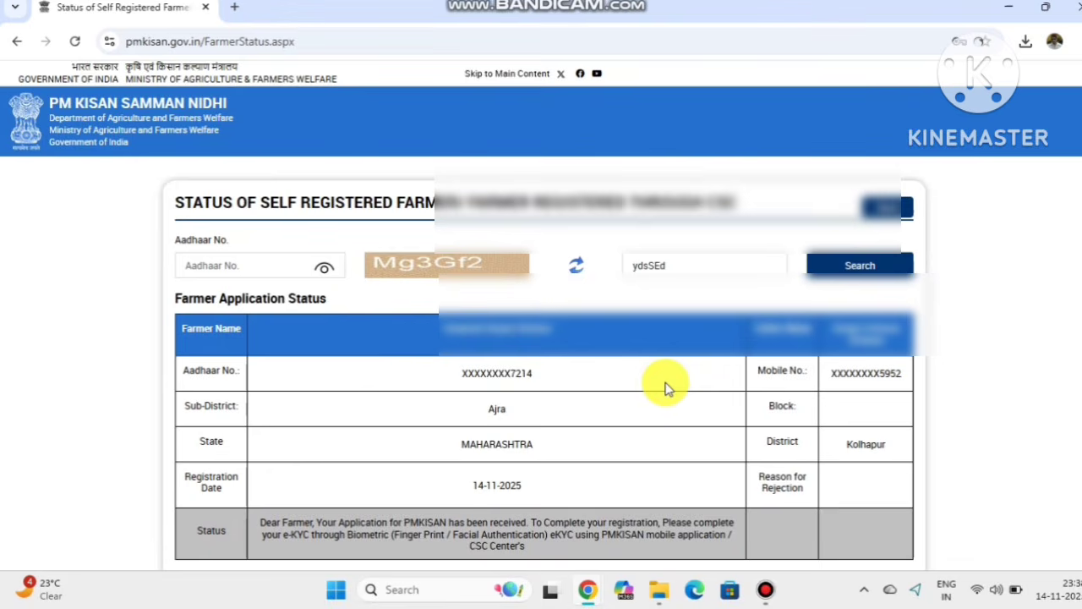
pyautogui.scroll(-3, 666, 387)
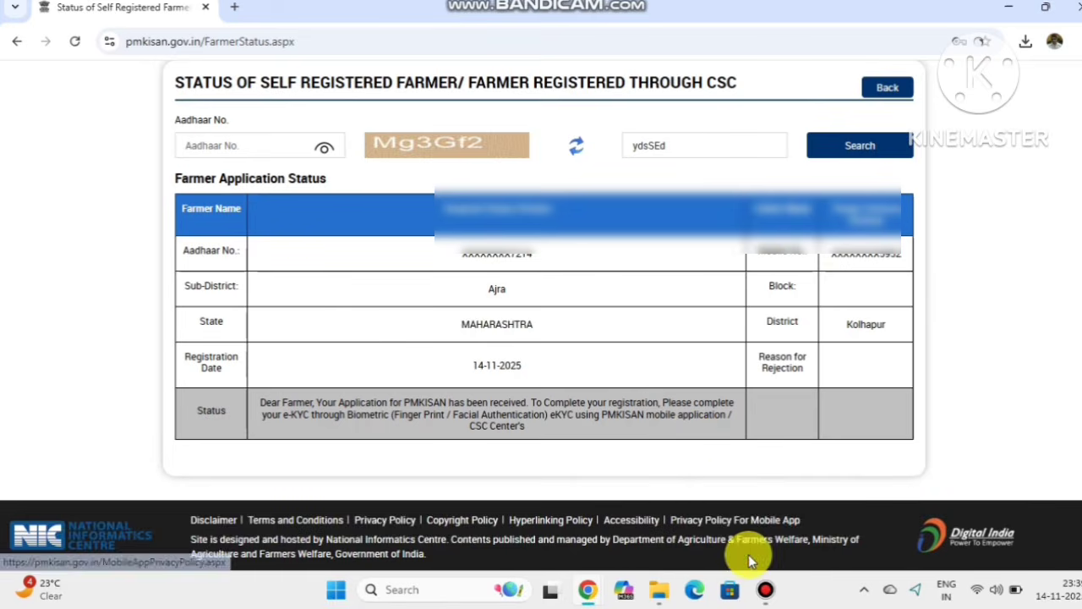
pyautogui.moveTo(765, 589)
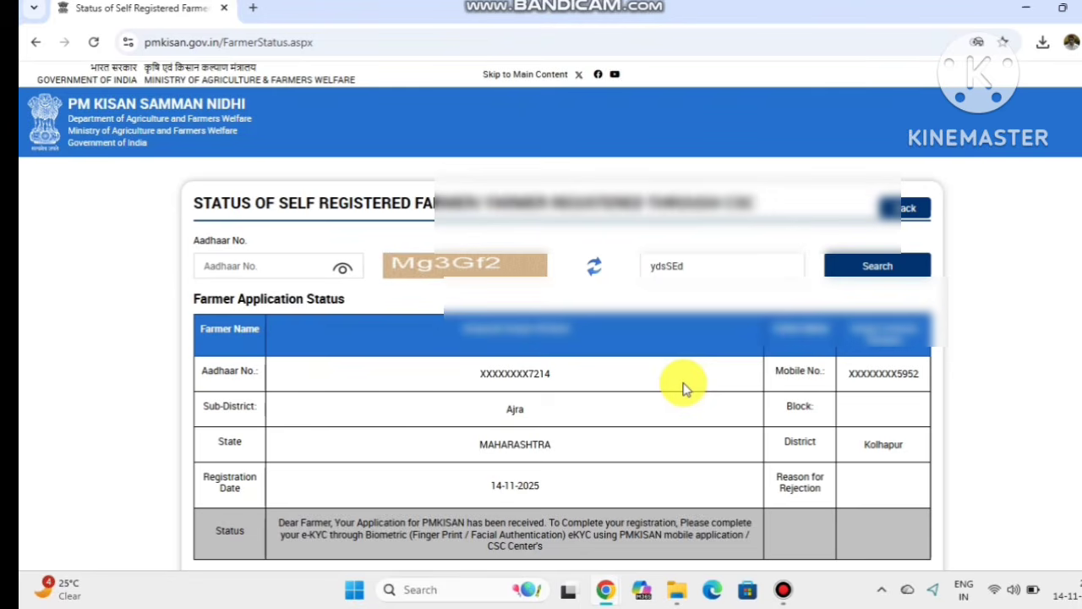
pyautogui.scroll(-3, 685, 388)
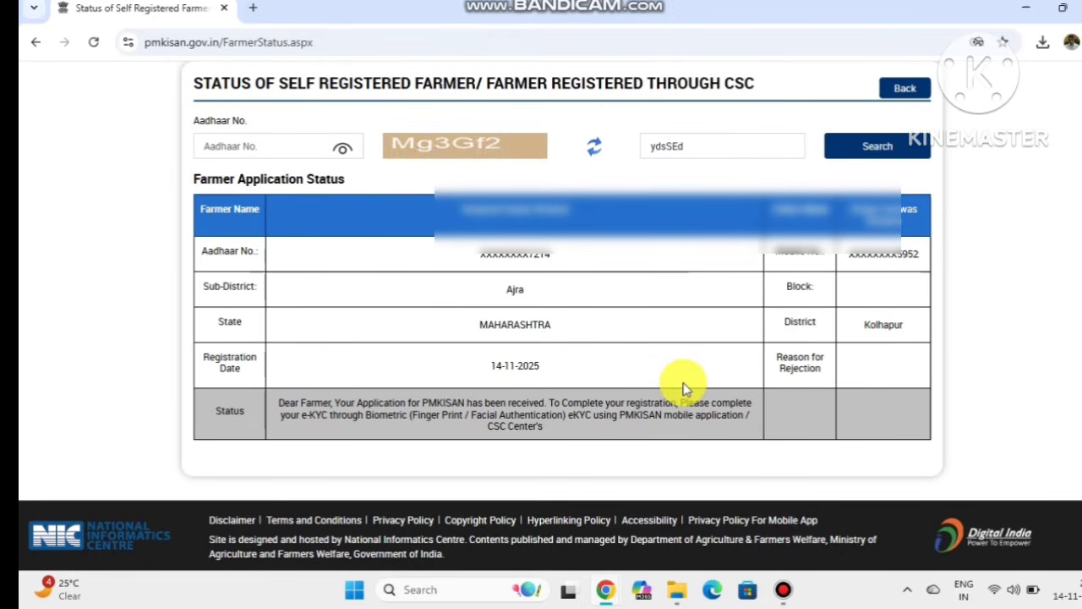
pyautogui.scroll(1, 685, 389)
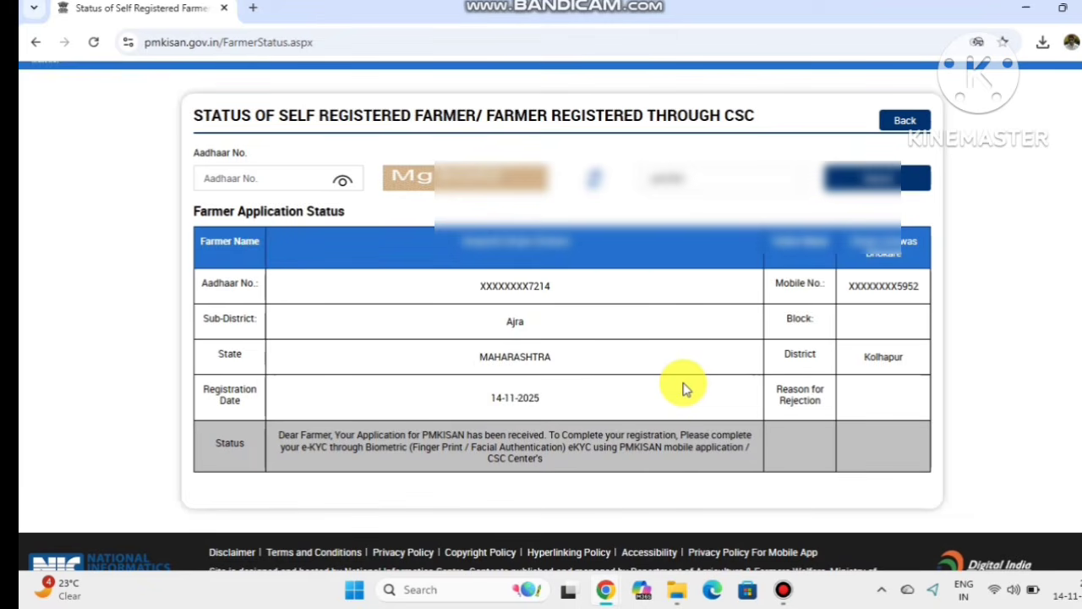
pyautogui.scroll(-1, 684, 389)
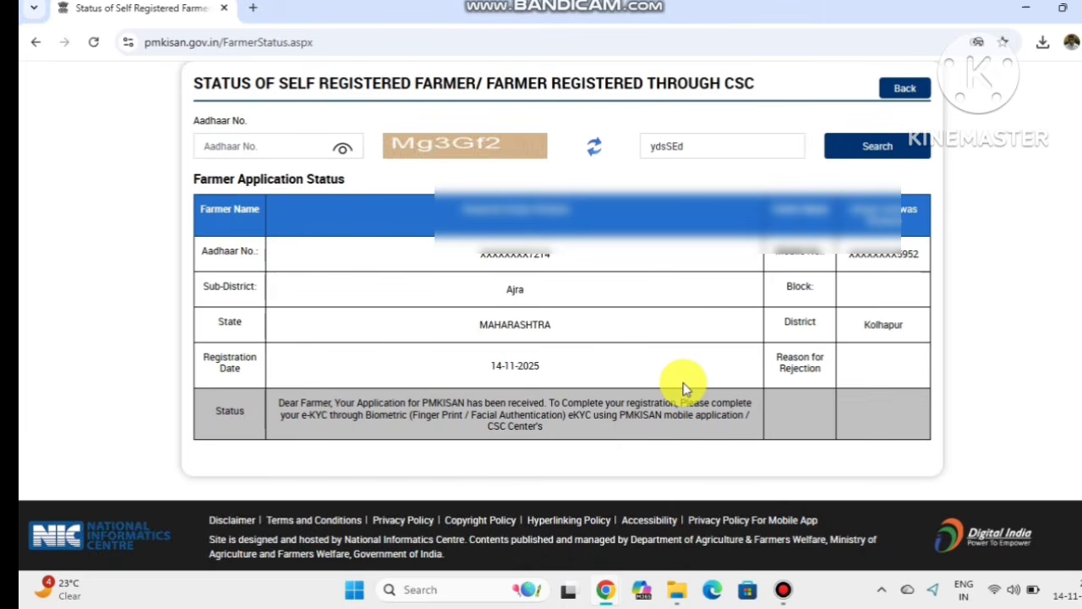
pyautogui.scroll(3, 684, 389)
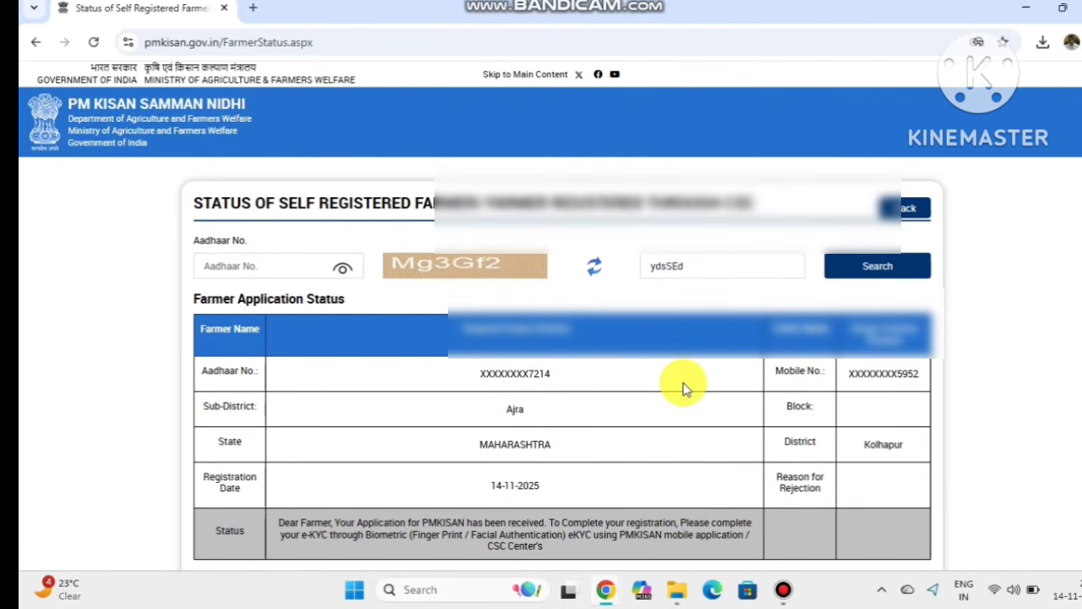
pyautogui.scroll(-3, 685, 389)
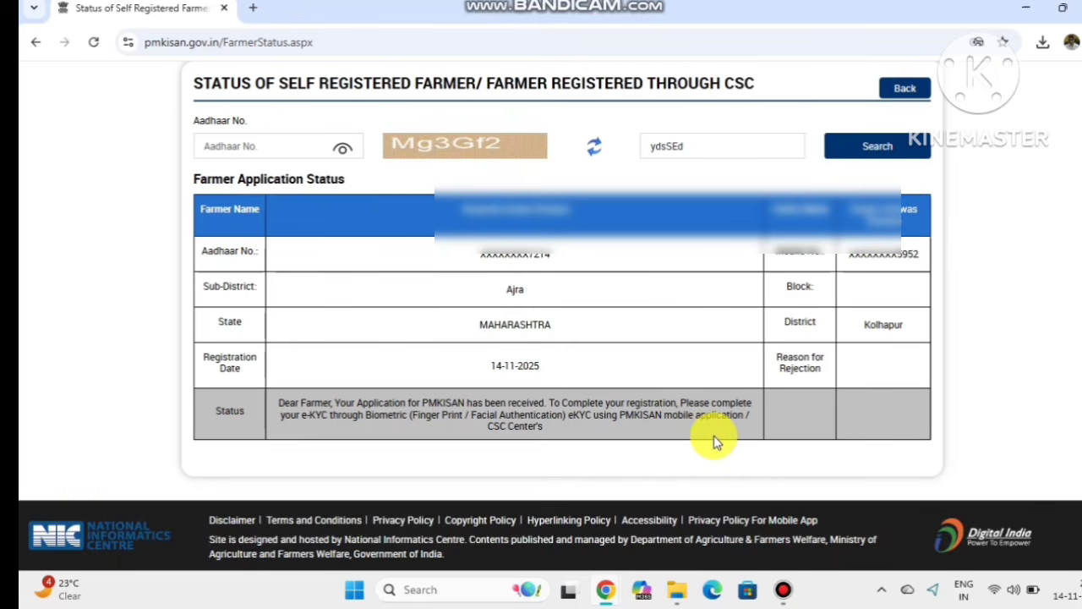
pyautogui.moveTo(783, 589)
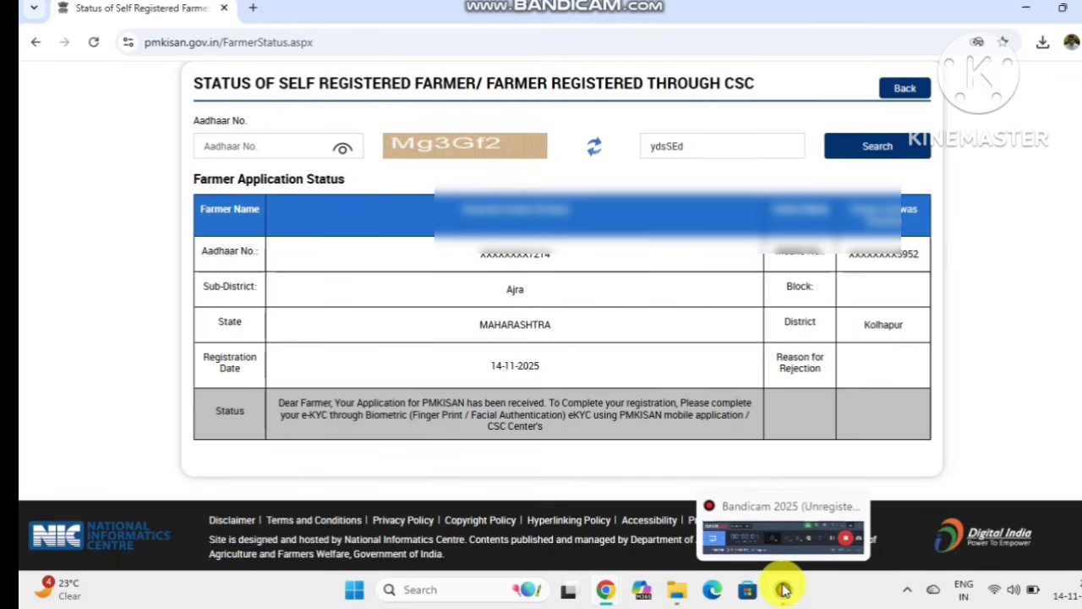